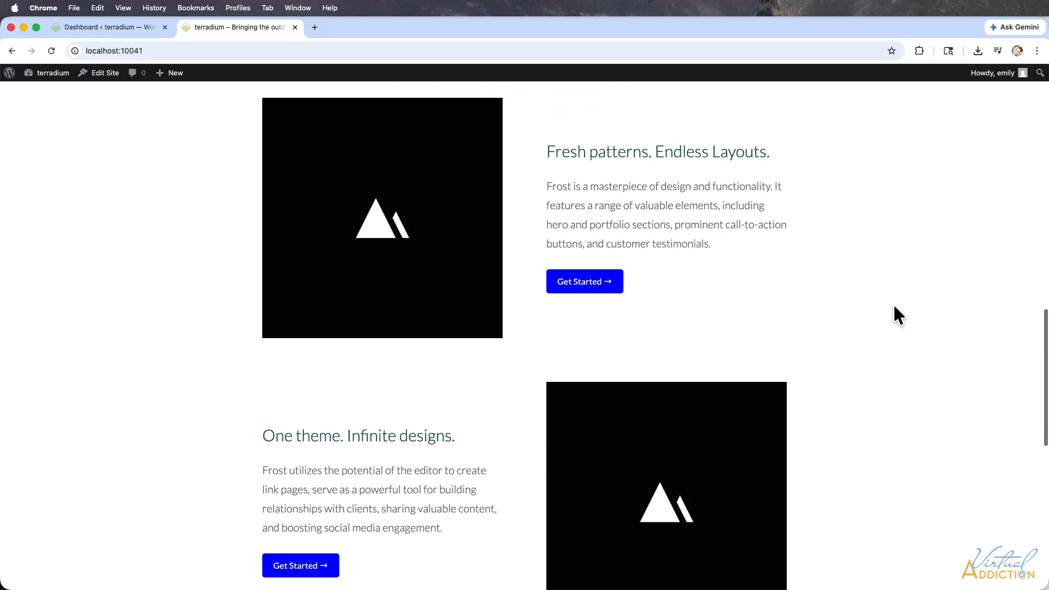
Compare the live front page's hero heading with the content of the Home page in the page editor.
{"action": "scroll", "coordinate": [900, 316], "scroll_direction": "up", "scroll_amount": 15}
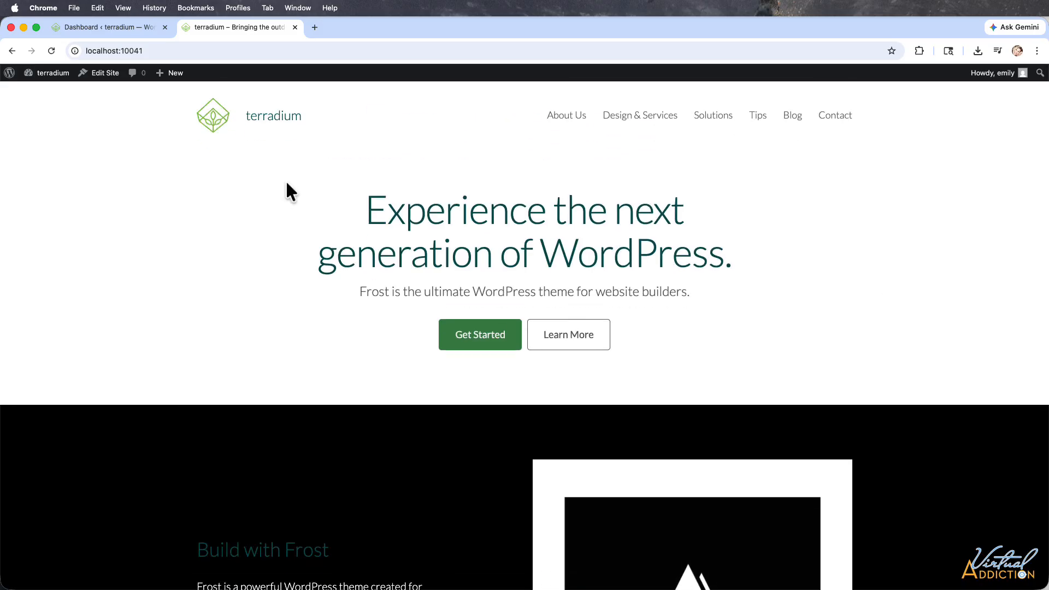
{"action": "left_click_drag", "start_coordinate": [286, 183], "coordinate": [744, 276]}
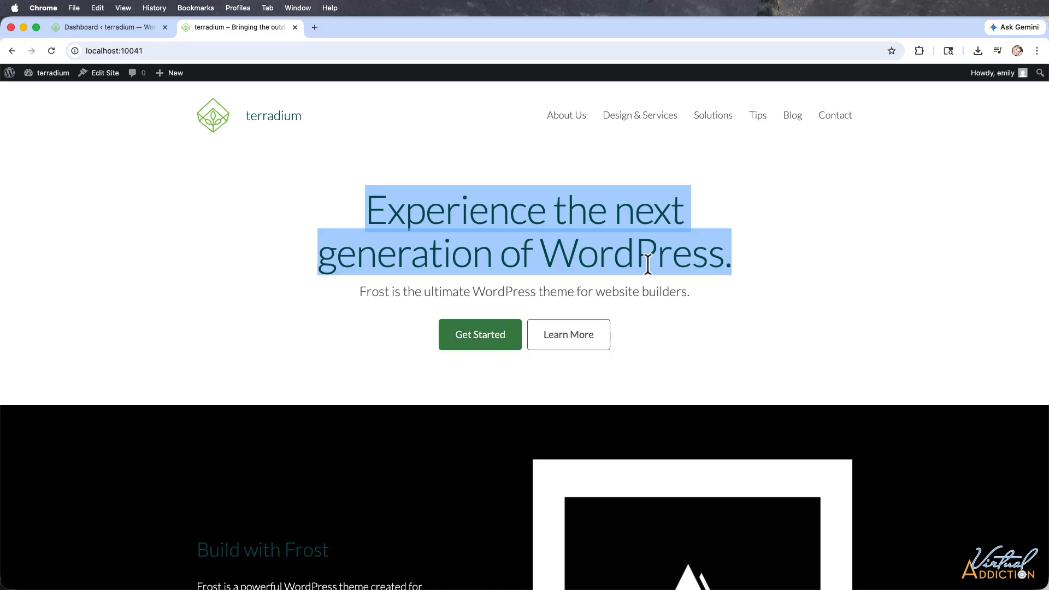
{"action": "left_click", "coordinate": [94, 23]}
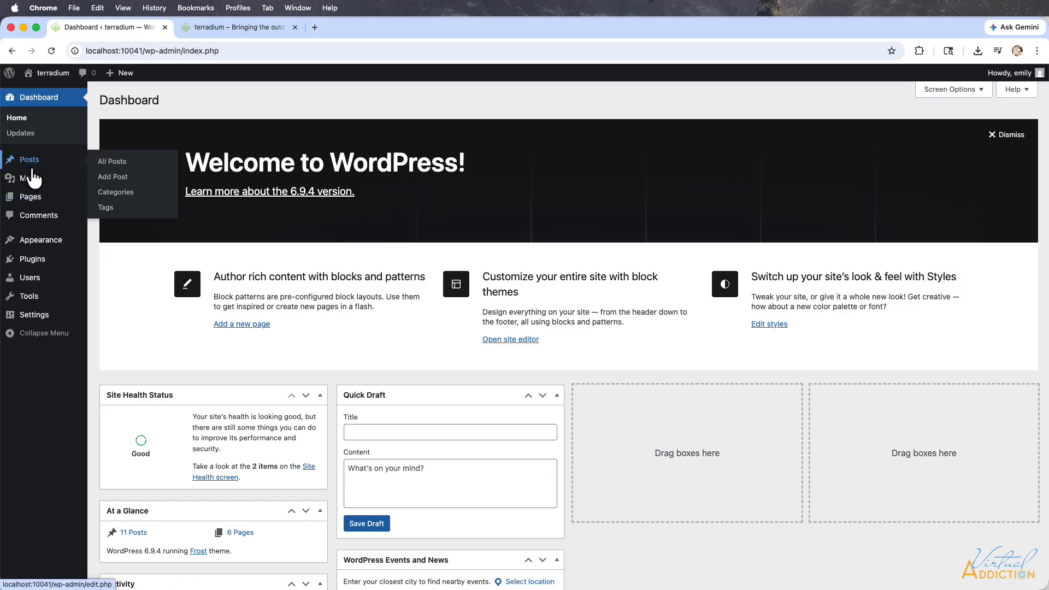
{"action": "mouse_move", "coordinate": [36, 203]}
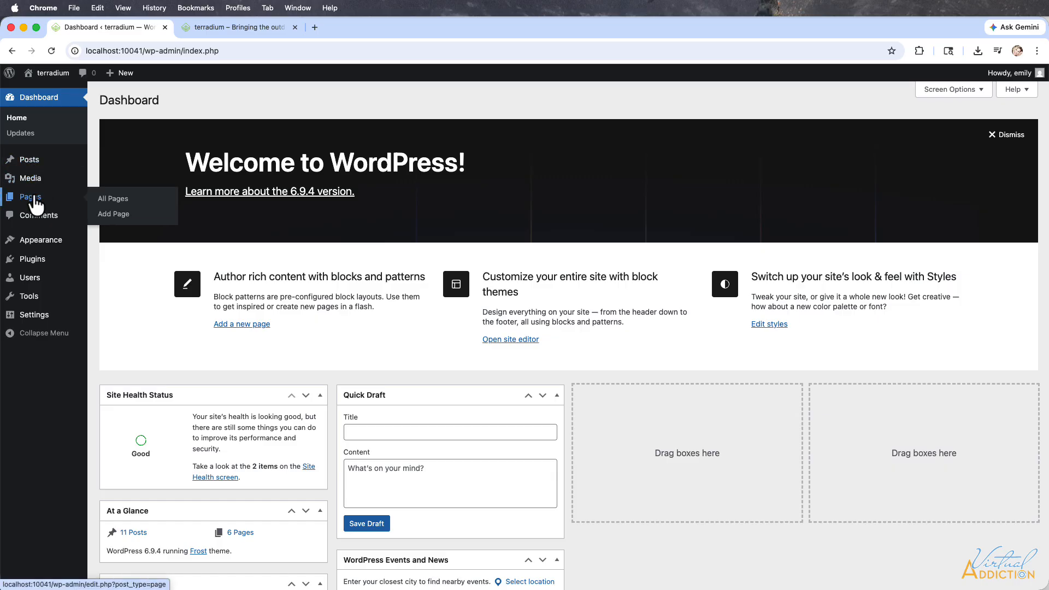
{"action": "left_click", "coordinate": [109, 198]}
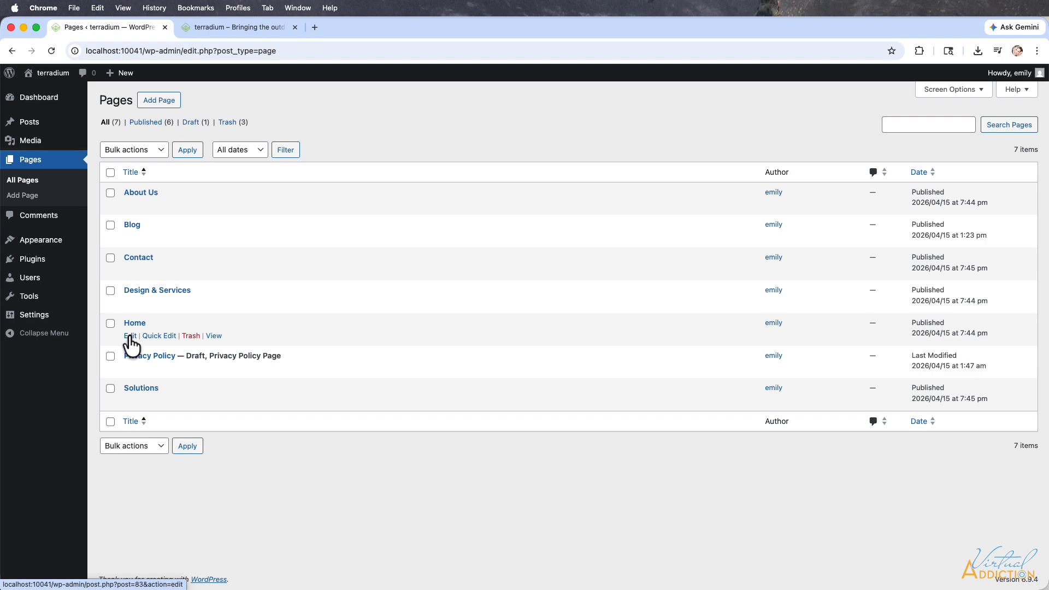
{"action": "left_click", "coordinate": [130, 336]}
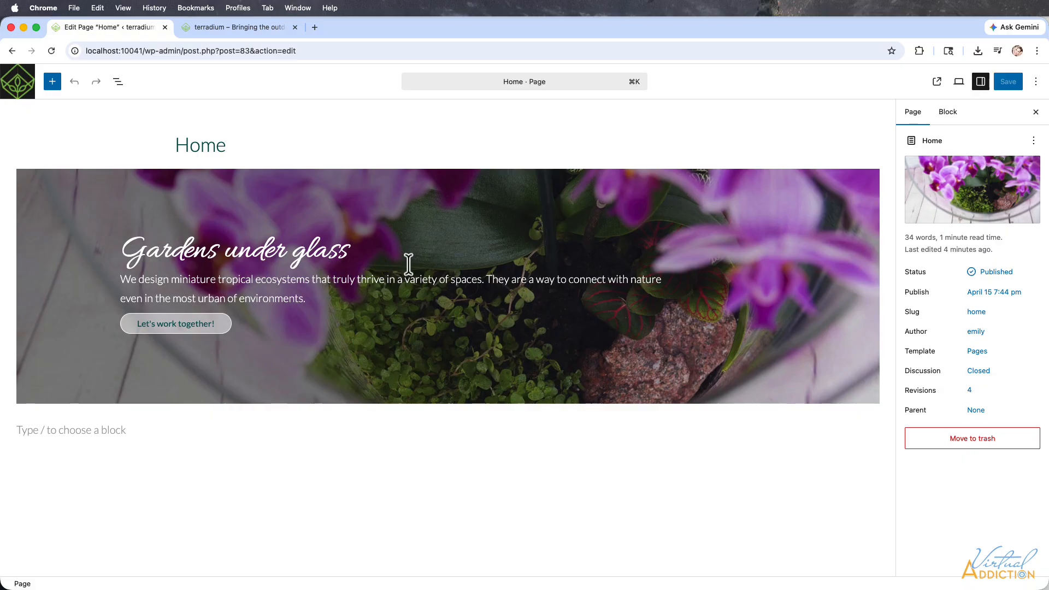
{"action": "left_click", "coordinate": [244, 26]}
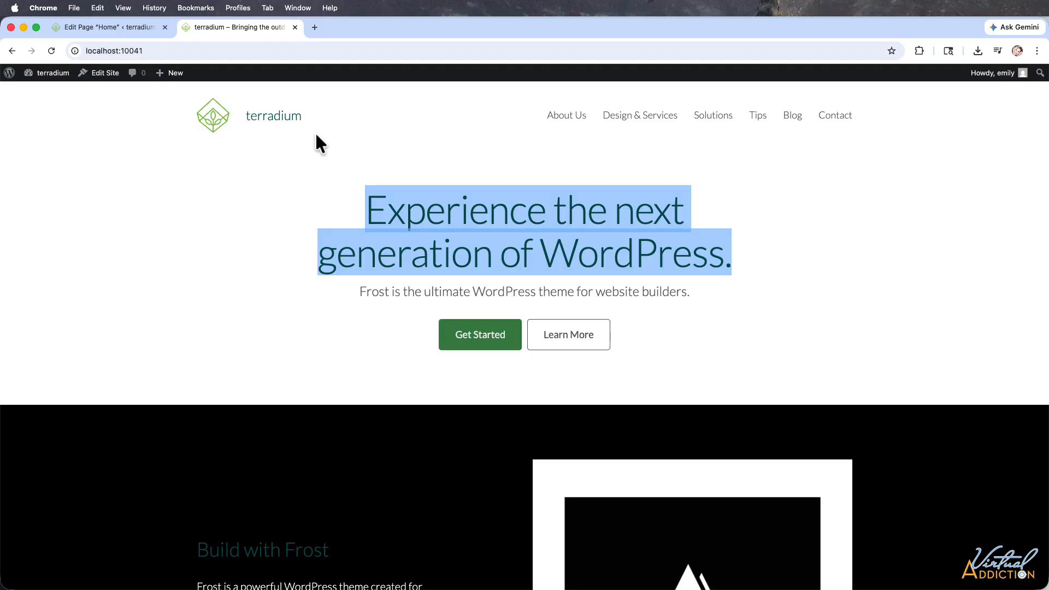
{"action": "left_click", "coordinate": [87, 31]}
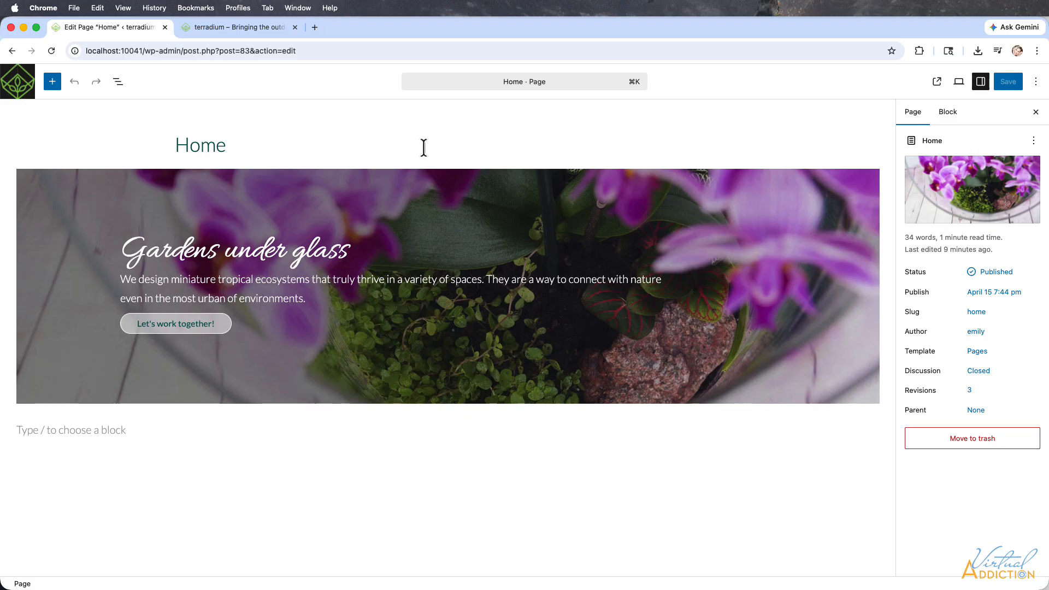
Leave the page editor and view the theme's templates in the Site Editor.
{"action": "left_click", "coordinate": [18, 83]}
{"action": "mouse_move", "coordinate": [55, 249]}
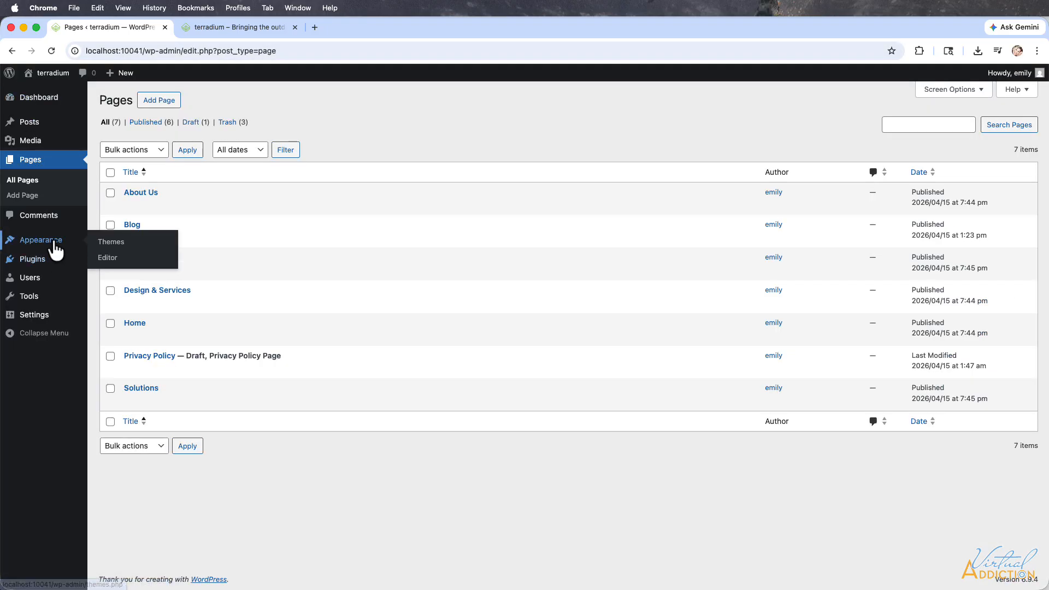
{"action": "left_click", "coordinate": [111, 258]}
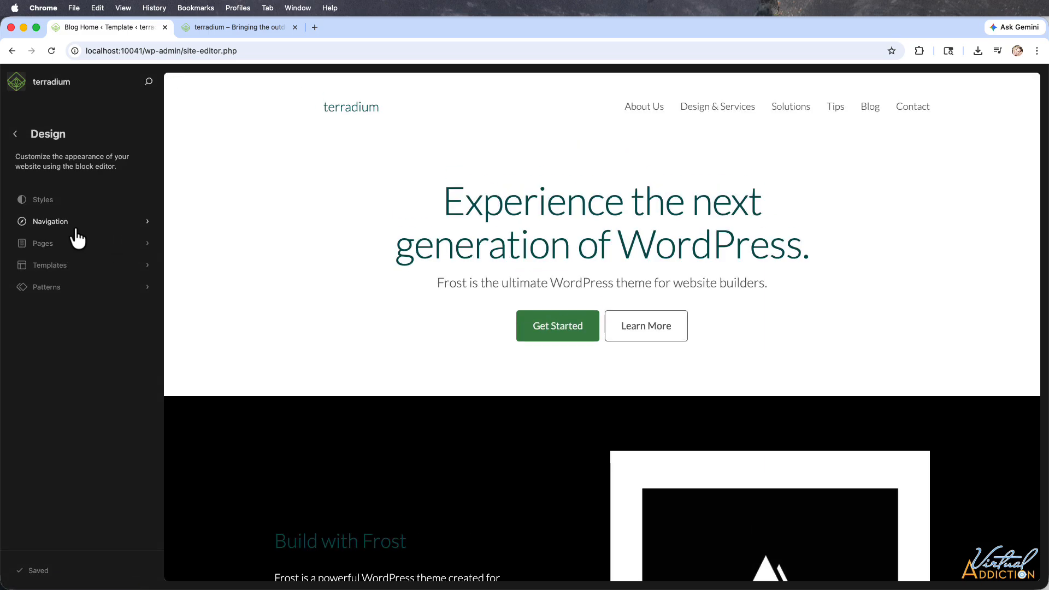
{"action": "left_click", "coordinate": [53, 265]}
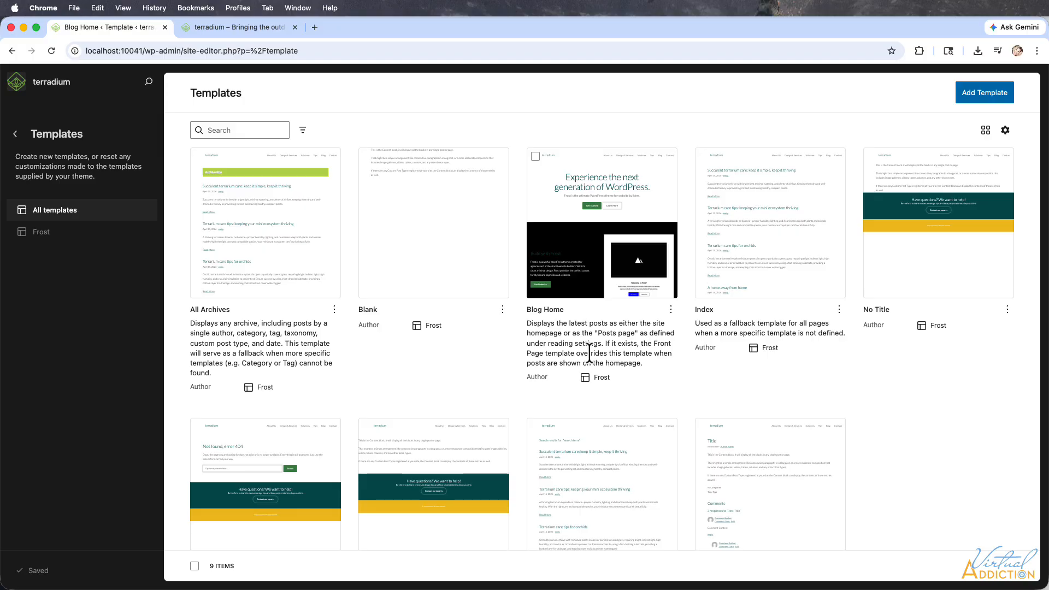
Return to the dashboard and open the site's Reading settings.
{"action": "left_click", "coordinate": [20, 79]}
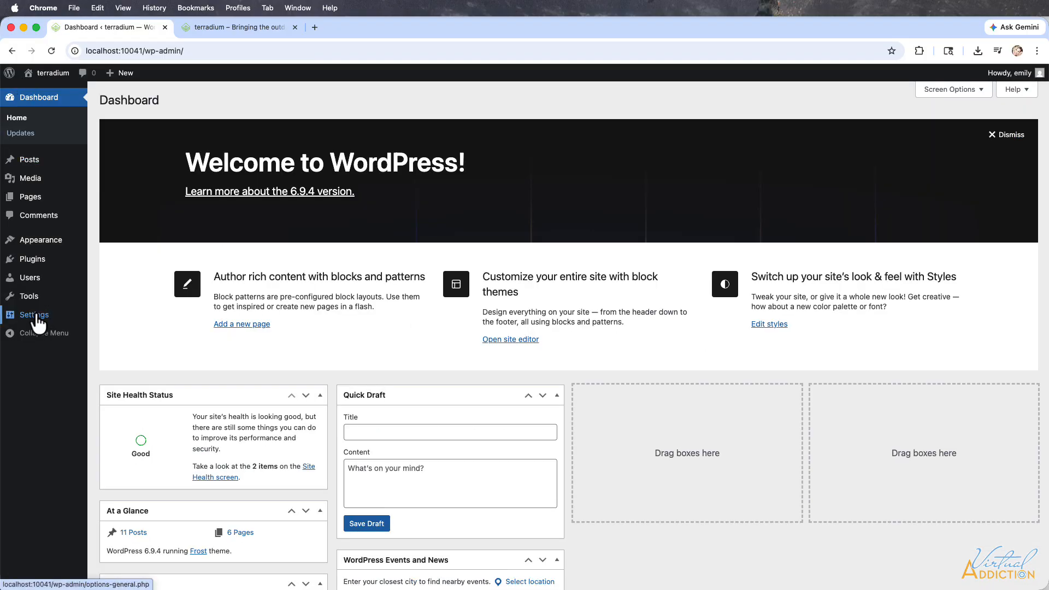
{"action": "mouse_move", "coordinate": [33, 320]}
{"action": "left_click", "coordinate": [107, 346]}
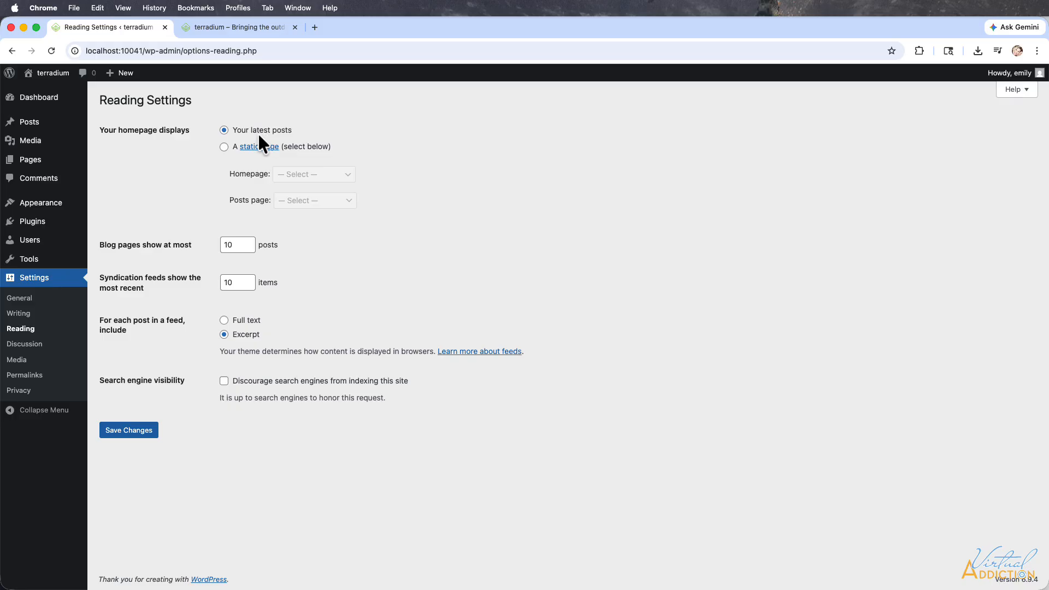
Examine the live front page's content against the homepage display option in the Reading settings.
{"action": "left_click", "coordinate": [239, 25]}
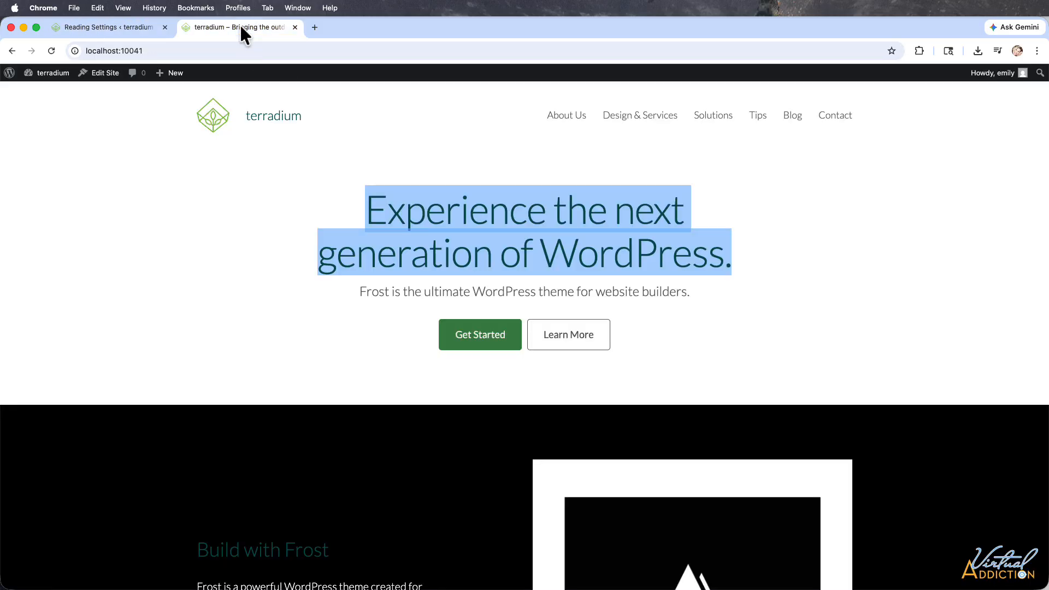
{"action": "scroll", "coordinate": [654, 418], "scroll_direction": "down", "scroll_amount": 15}
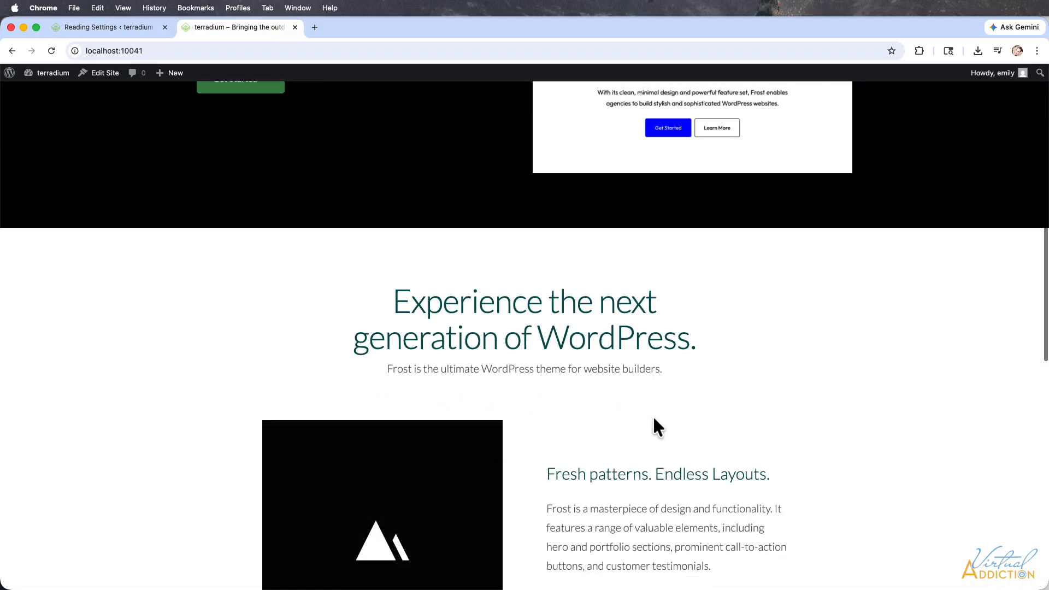
{"action": "scroll", "coordinate": [654, 419], "scroll_direction": "down", "scroll_amount": 12}
{"action": "scroll", "coordinate": [654, 420], "scroll_direction": "up", "scroll_amount": 20}
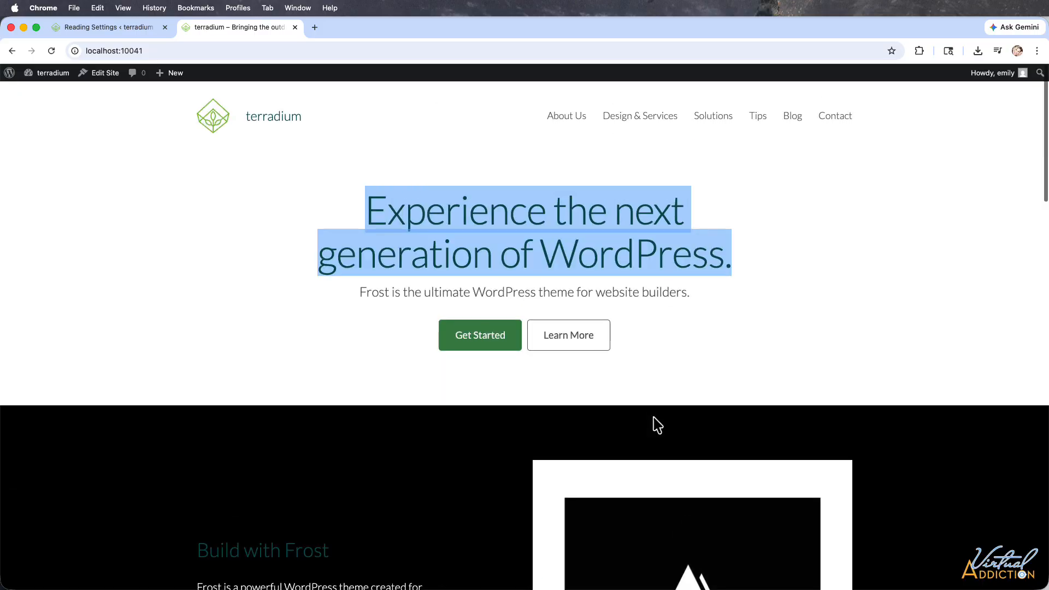
{"action": "left_click", "coordinate": [110, 26]}
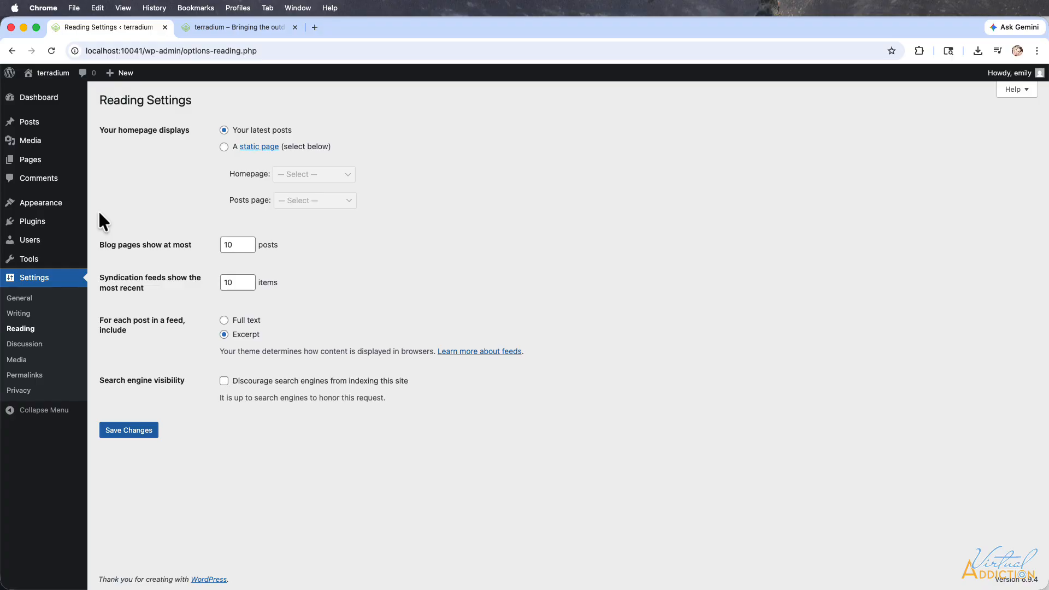
{"action": "left_click", "coordinate": [239, 26]}
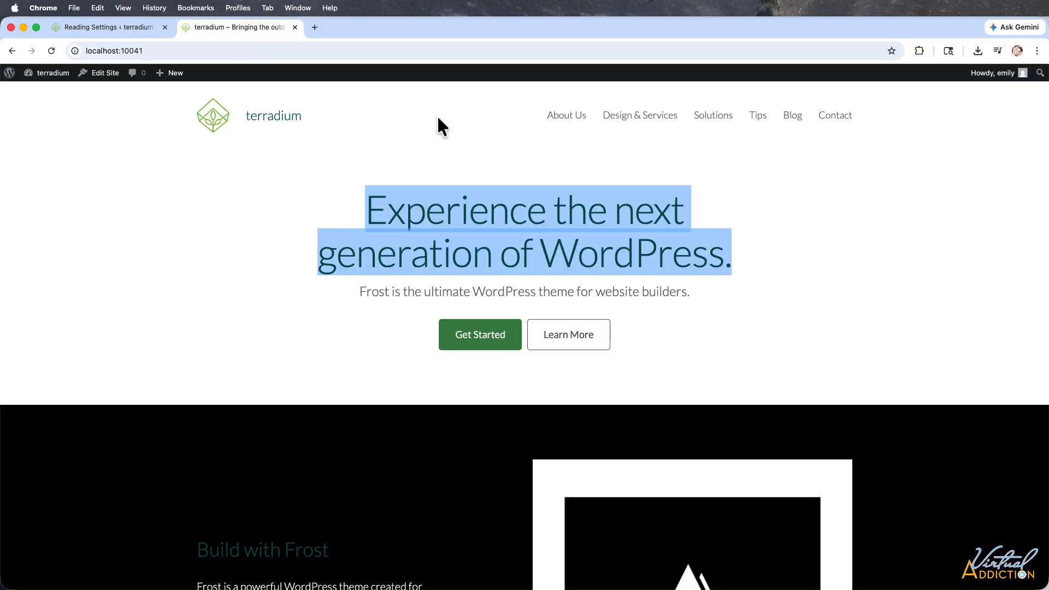
{"action": "left_click", "coordinate": [126, 26]}
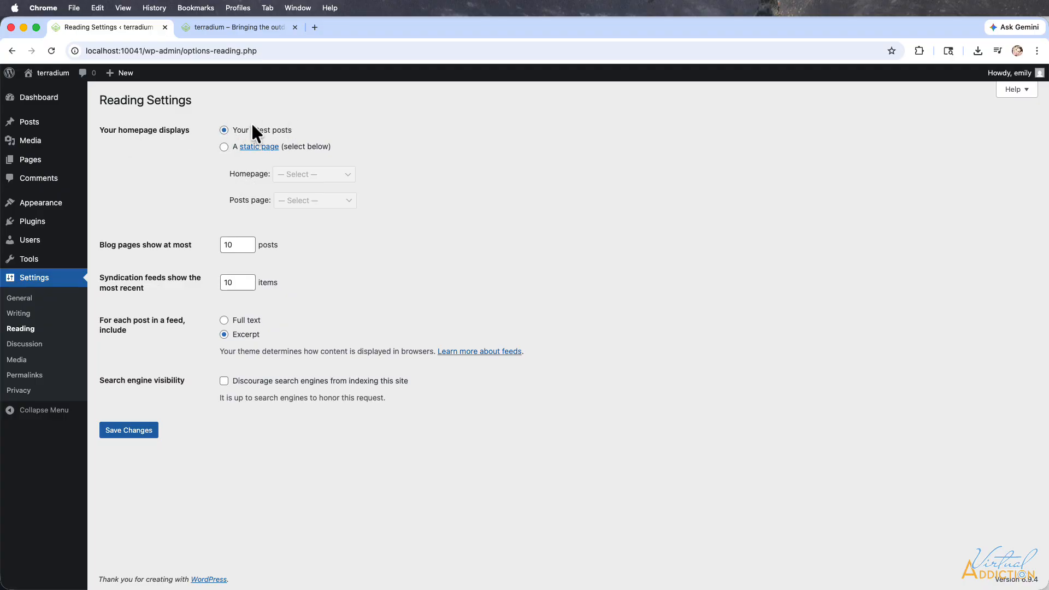
Set the homepage to display a static page, choose Home as the homepage, and save the changes.
{"action": "left_click", "coordinate": [224, 147]}
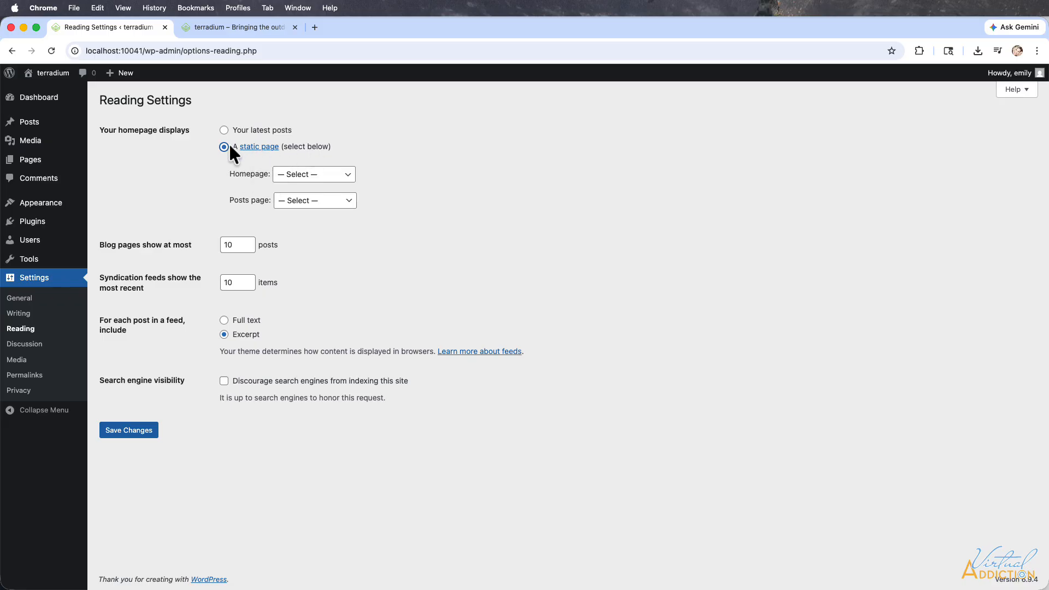
{"action": "left_click", "coordinate": [300, 180]}
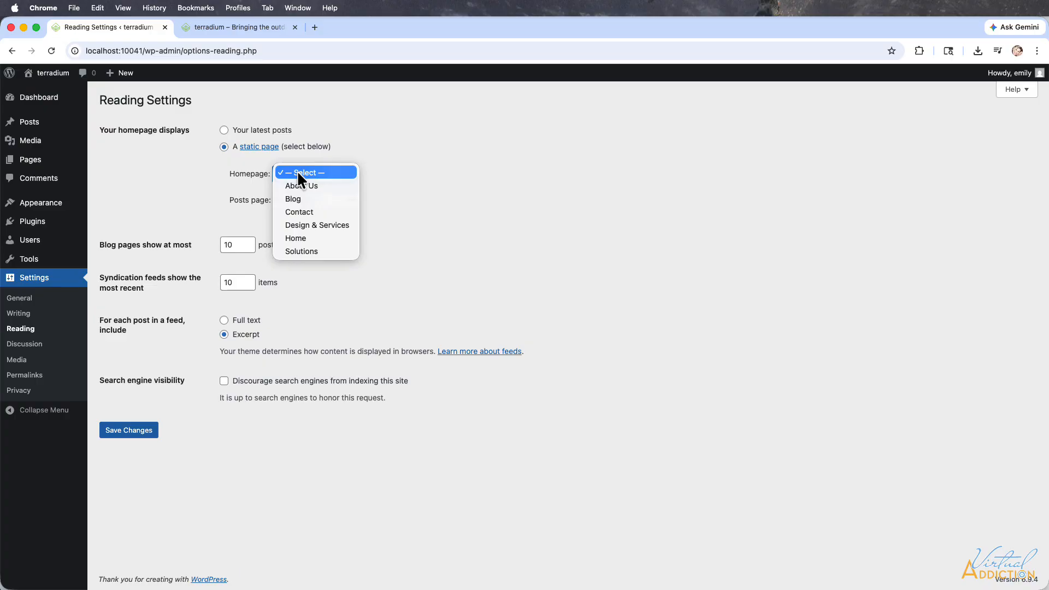
{"action": "left_click", "coordinate": [301, 236]}
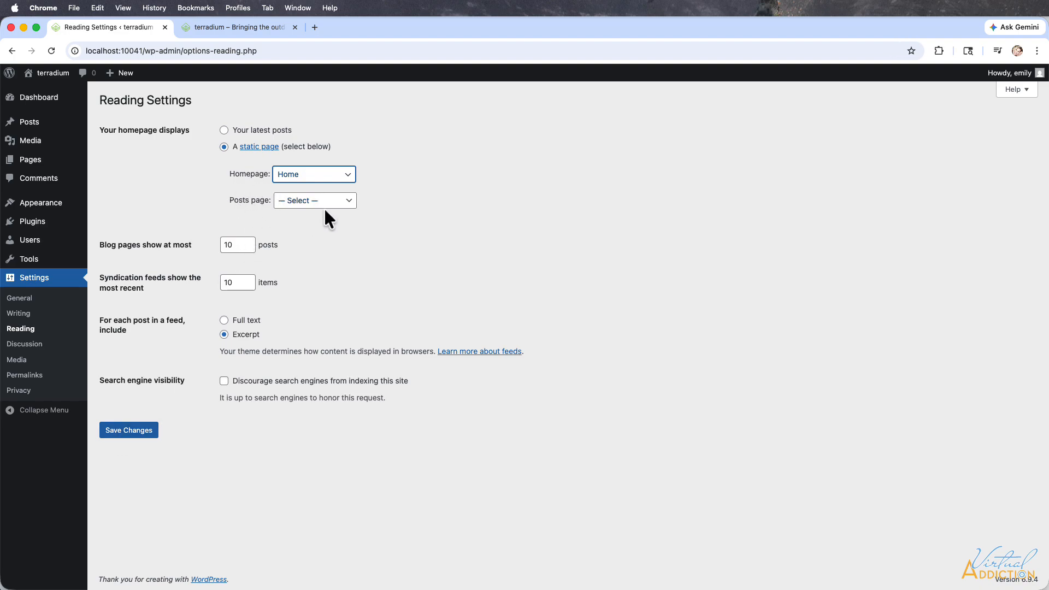
{"action": "left_click", "coordinate": [131, 432]}
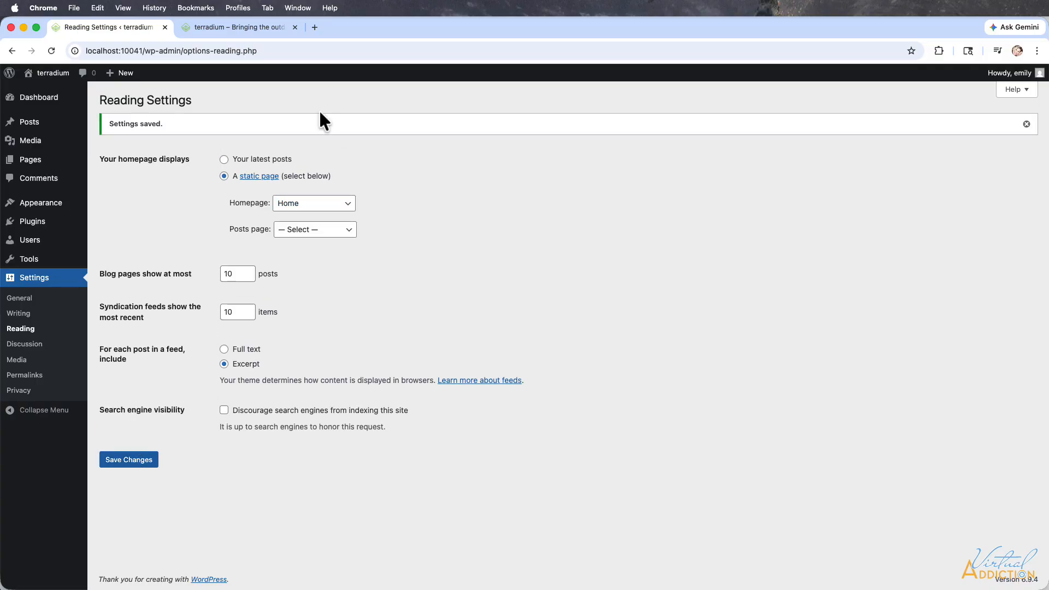
Reload the live site's front page to check the new homepage.
{"action": "left_click", "coordinate": [251, 28]}
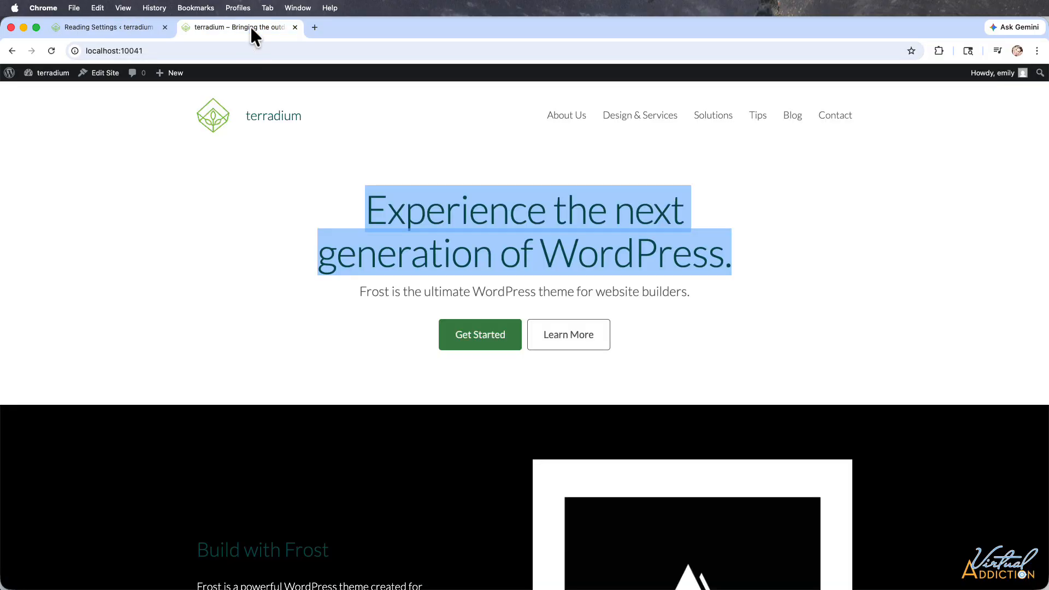
{"action": "left_click", "coordinate": [50, 51]}
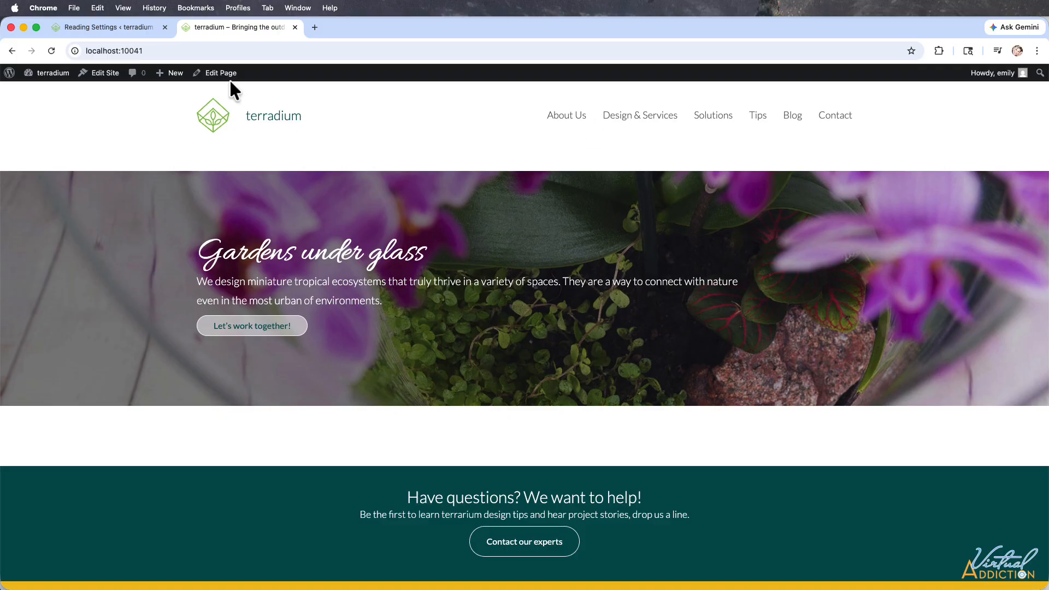
Return to the admin area's page list and open the Home page for editing.
{"action": "left_click", "coordinate": [111, 24]}
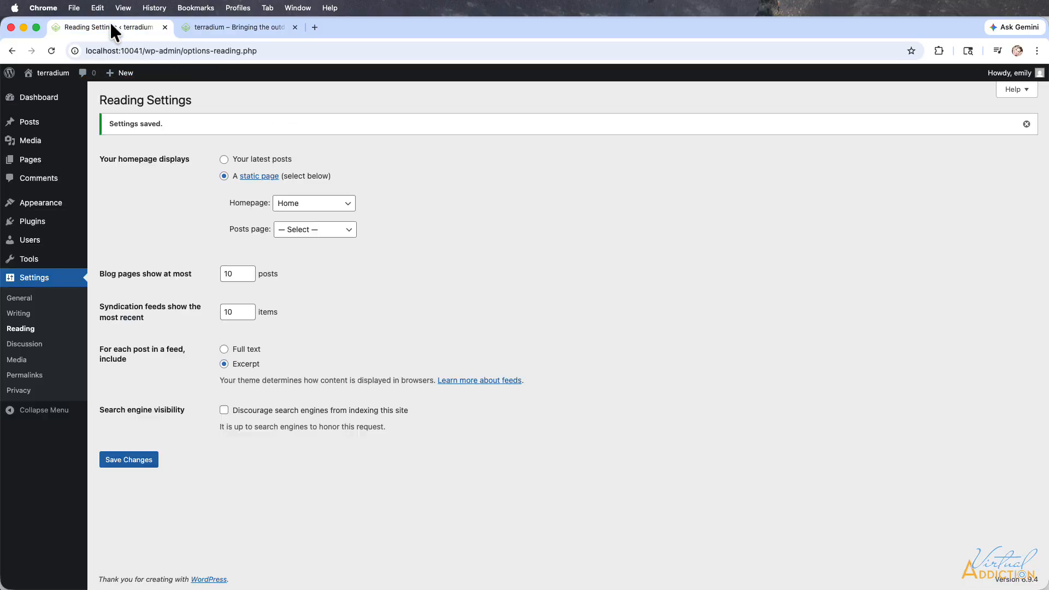
{"action": "mouse_move", "coordinate": [32, 165]}
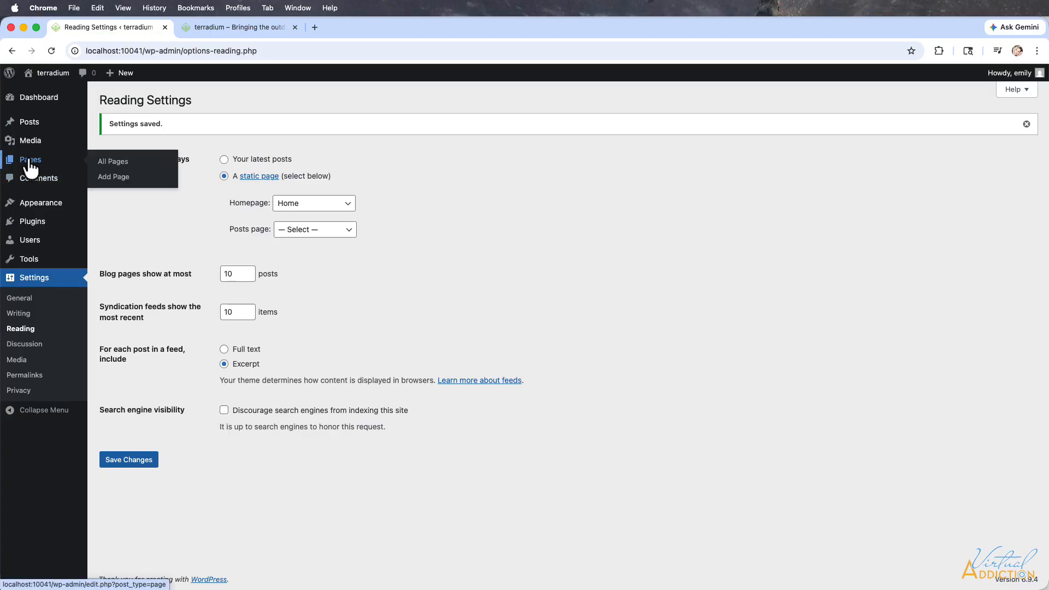
{"action": "left_click", "coordinate": [29, 162]}
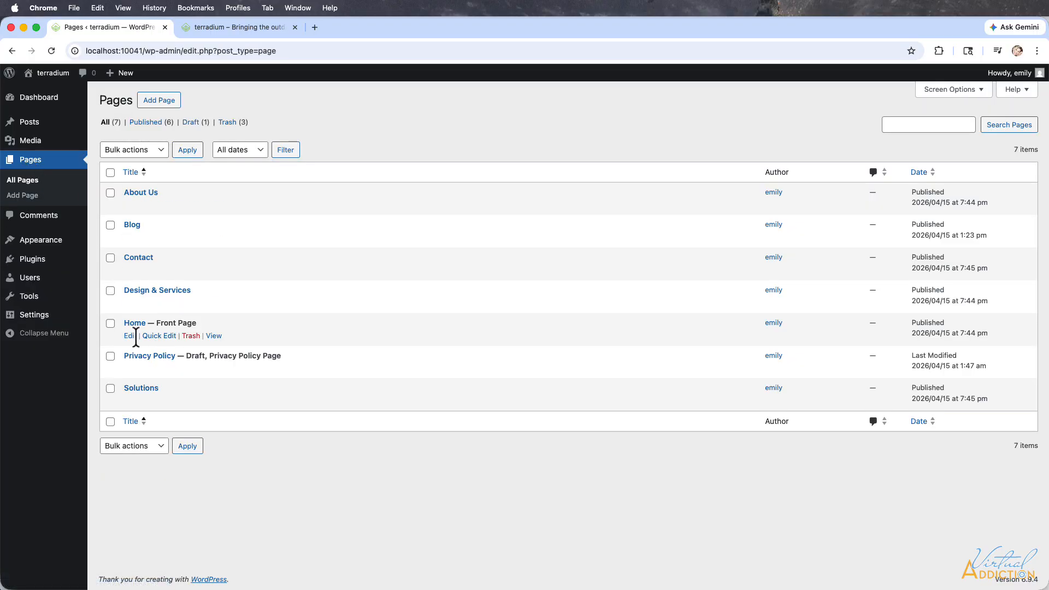
{"action": "left_click", "coordinate": [130, 336]}
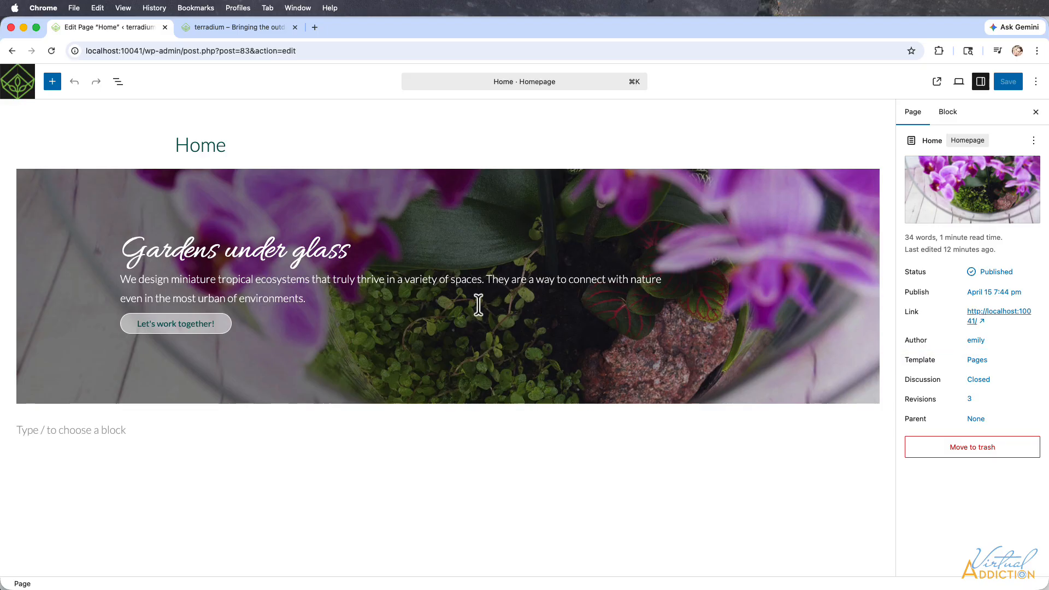
Add a paragraph reading "type text here...." below the hero image on the Home page and save it.
{"action": "left_click", "coordinate": [113, 431]}
{"action": "type", "text": "type text h"}
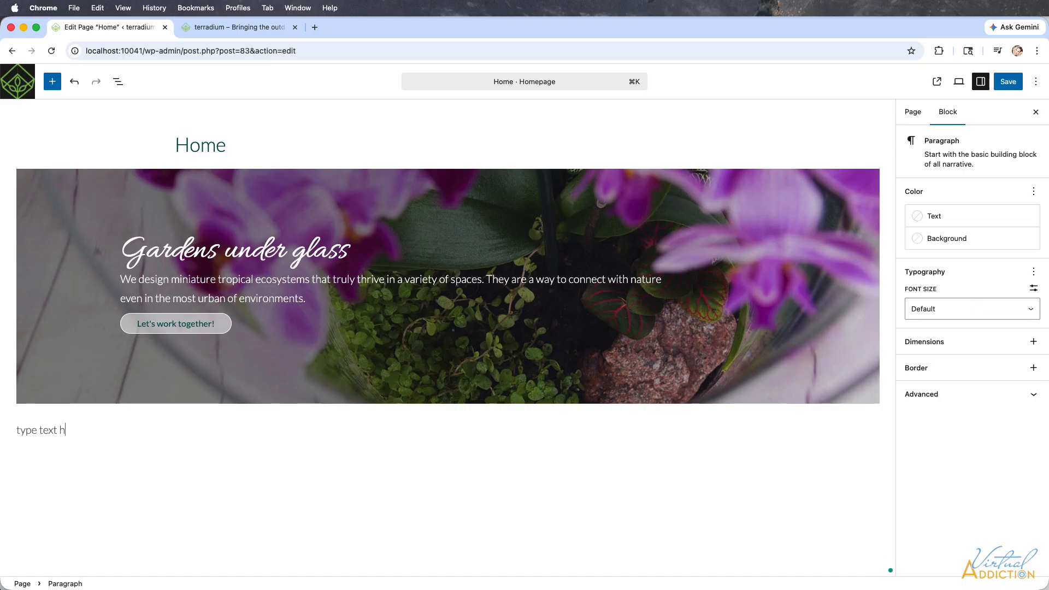
{"action": "type", "text": "ere...."}
{"action": "left_click", "coordinate": [1009, 81]}
Reload the live front page to check the added paragraph.
{"action": "left_click", "coordinate": [258, 32]}
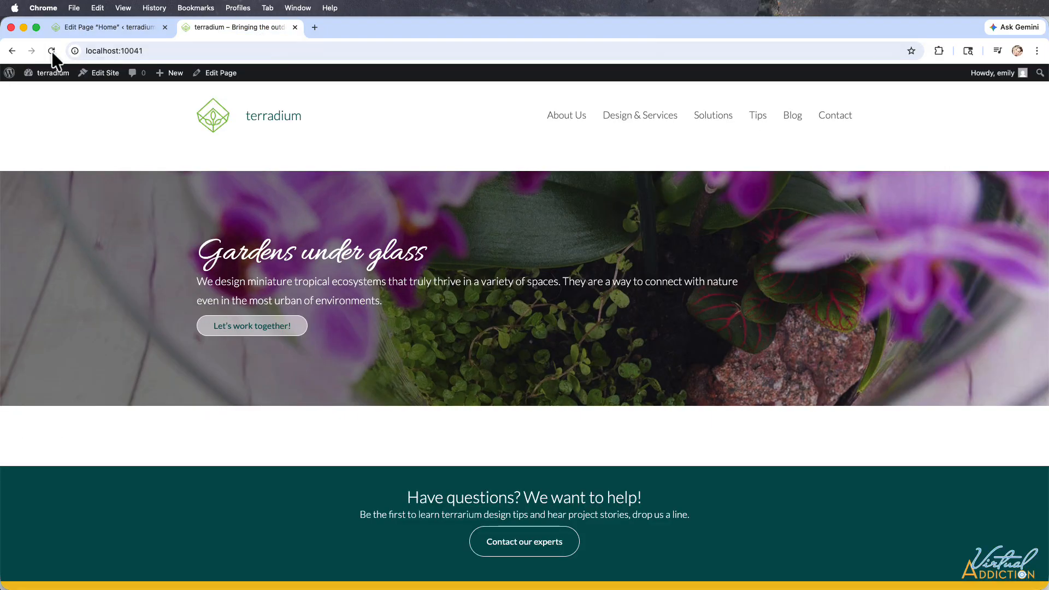
{"action": "left_click", "coordinate": [52, 50]}
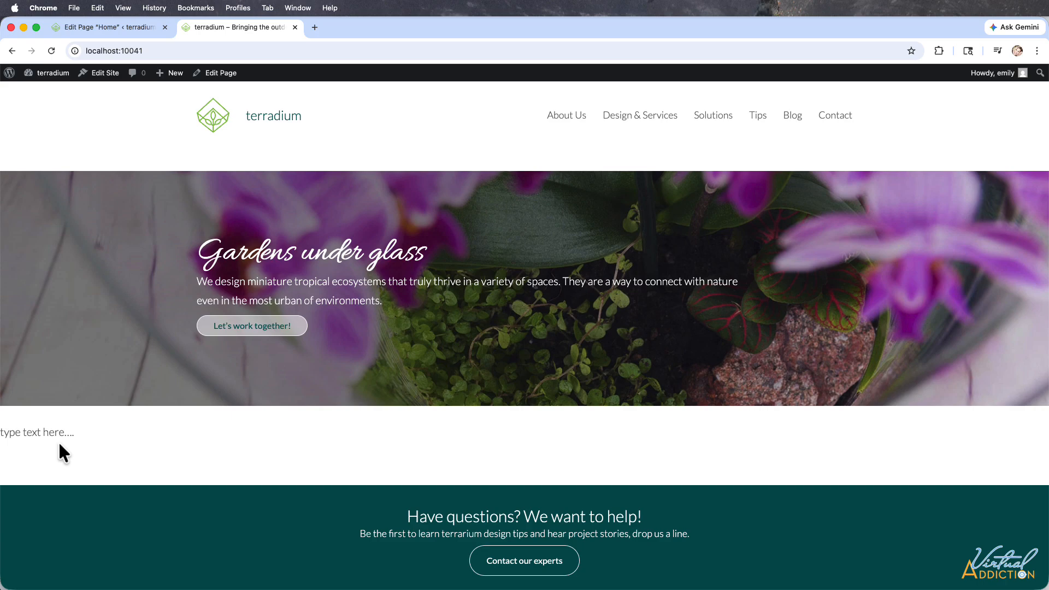
Return to the Home page editor and insert a Group block with the single-container layout below the "type text here...." paragraph.
{"action": "left_click", "coordinate": [98, 27]}
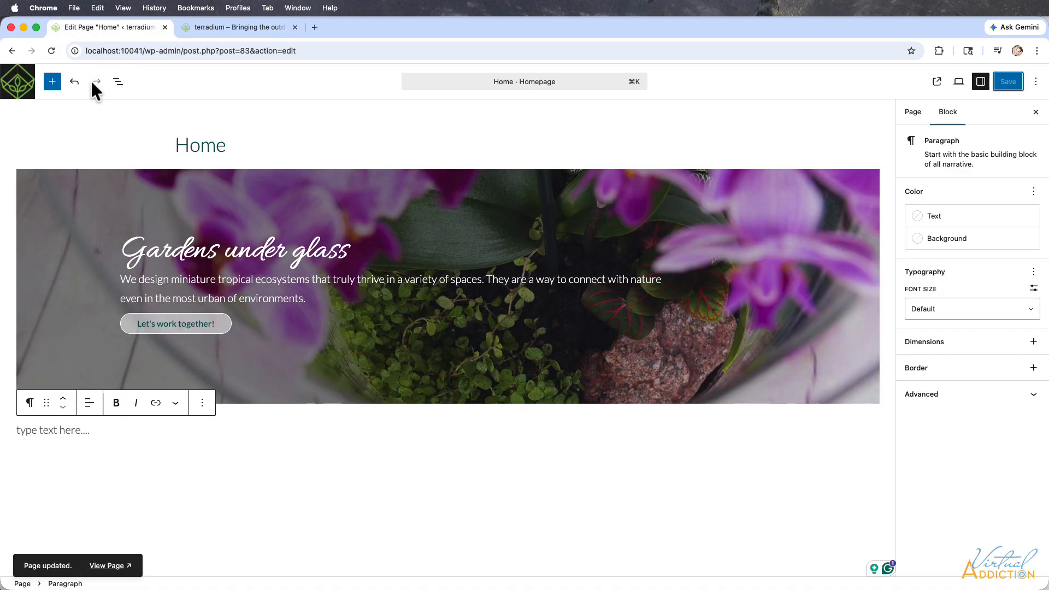
{"action": "left_click", "coordinate": [52, 82]}
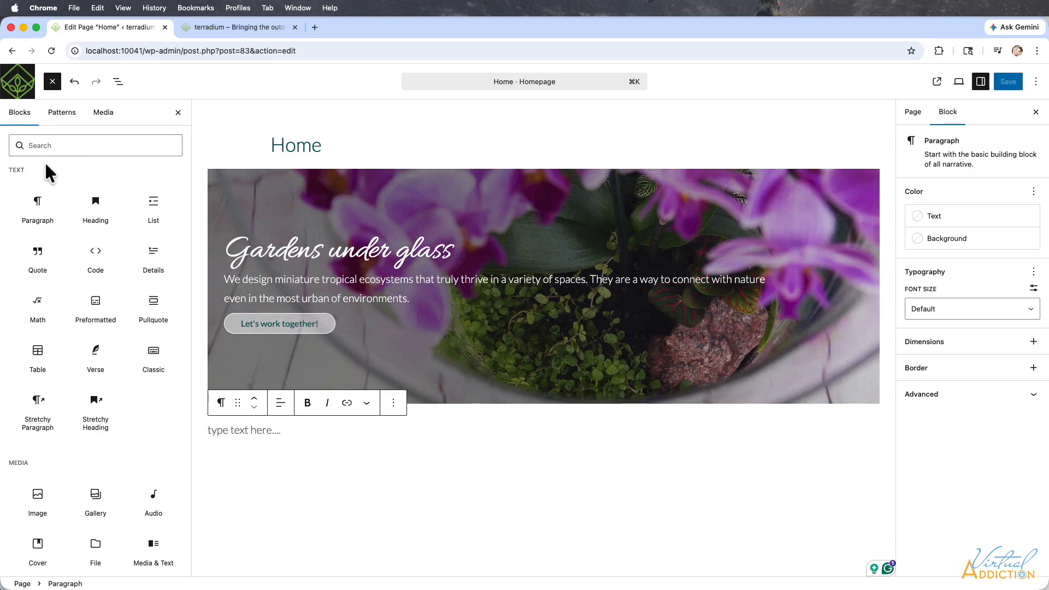
{"action": "left_click", "coordinate": [49, 146]}
{"action": "type", "text": "group"}
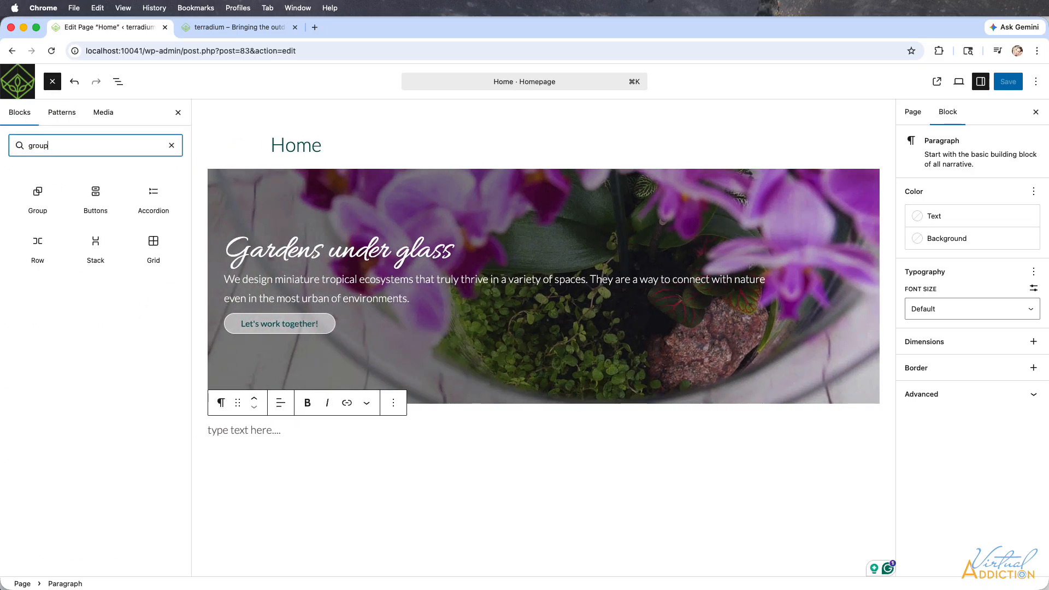
{"action": "left_click", "coordinate": [37, 194]}
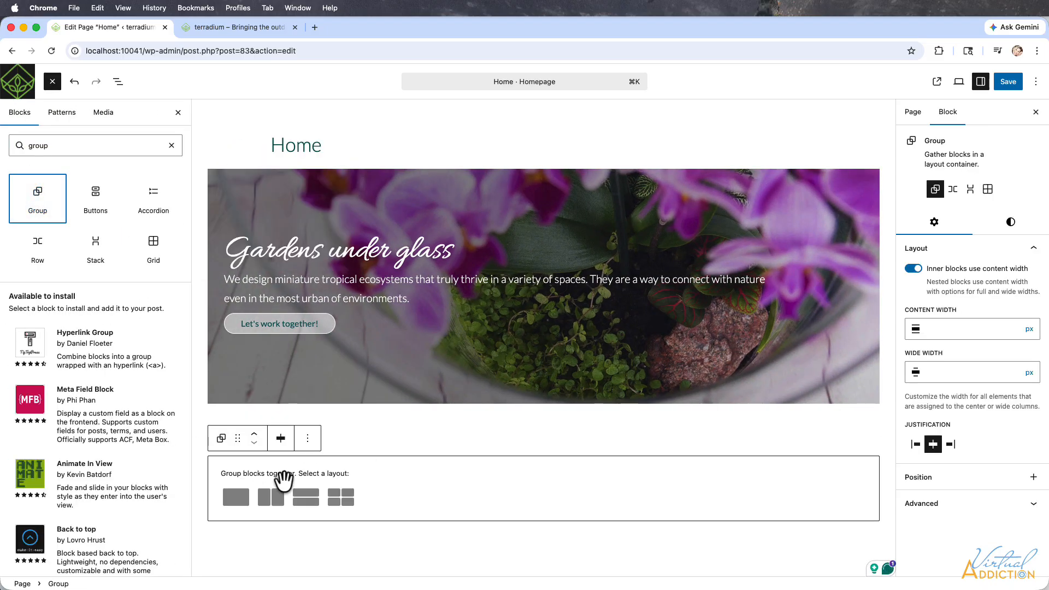
{"action": "left_click", "coordinate": [235, 498]}
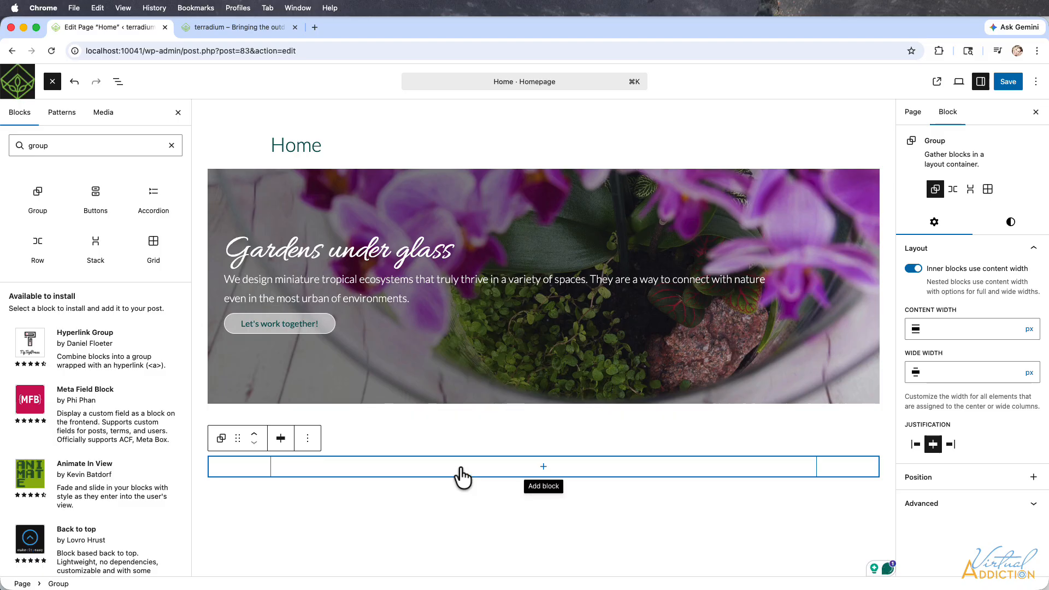
Move the "type text here...." text into a new Paragraph block inside the group and save the Home page.
{"action": "left_click", "coordinate": [398, 436]}
{"action": "left_click_drag", "start_coordinate": [364, 435], "coordinate": [175, 425]}
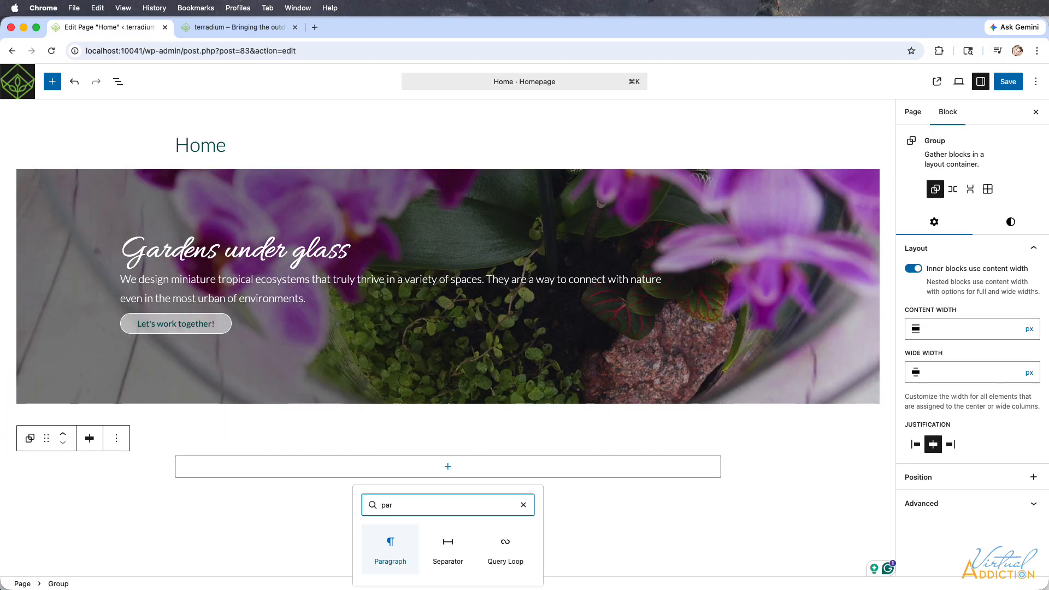
{"action": "left_click", "coordinate": [383, 546]}
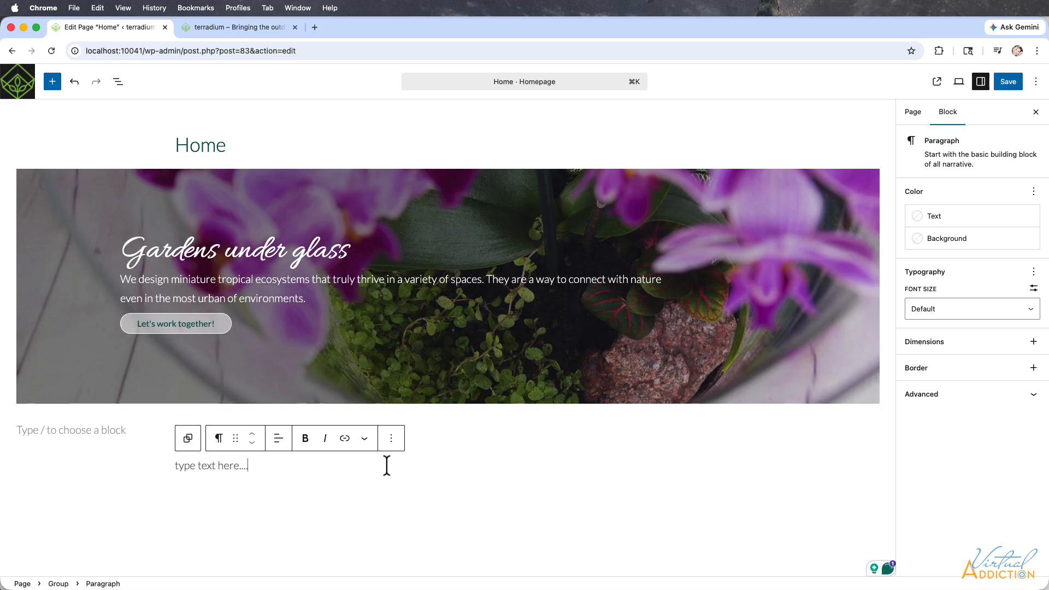
{"action": "left_click", "coordinate": [1007, 81]}
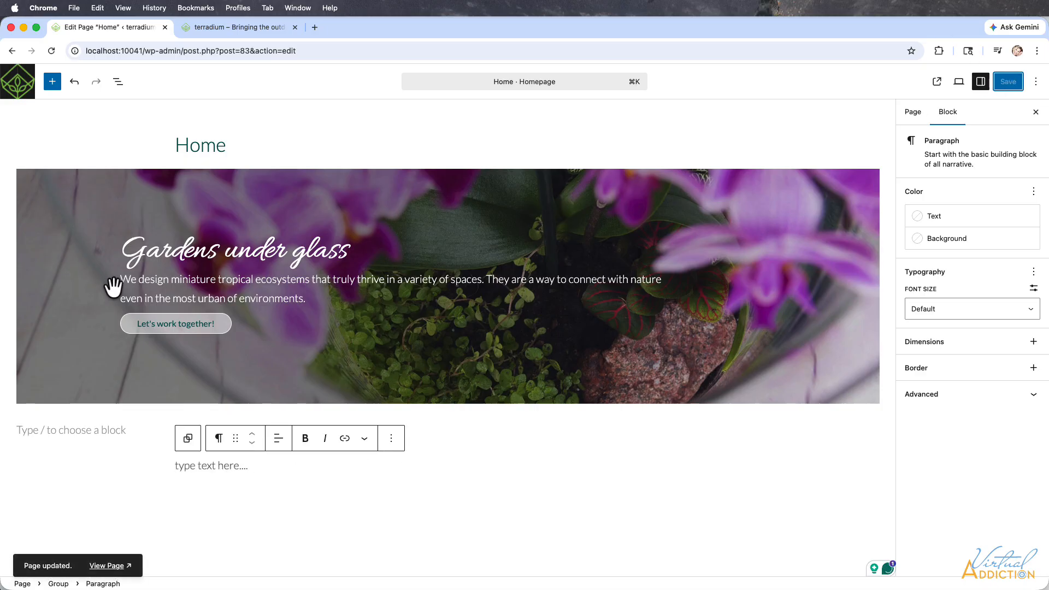
Reload the live front page to check the grouped paragraph's alignment, and return to the admin area's page list.
{"action": "left_click", "coordinate": [221, 26]}
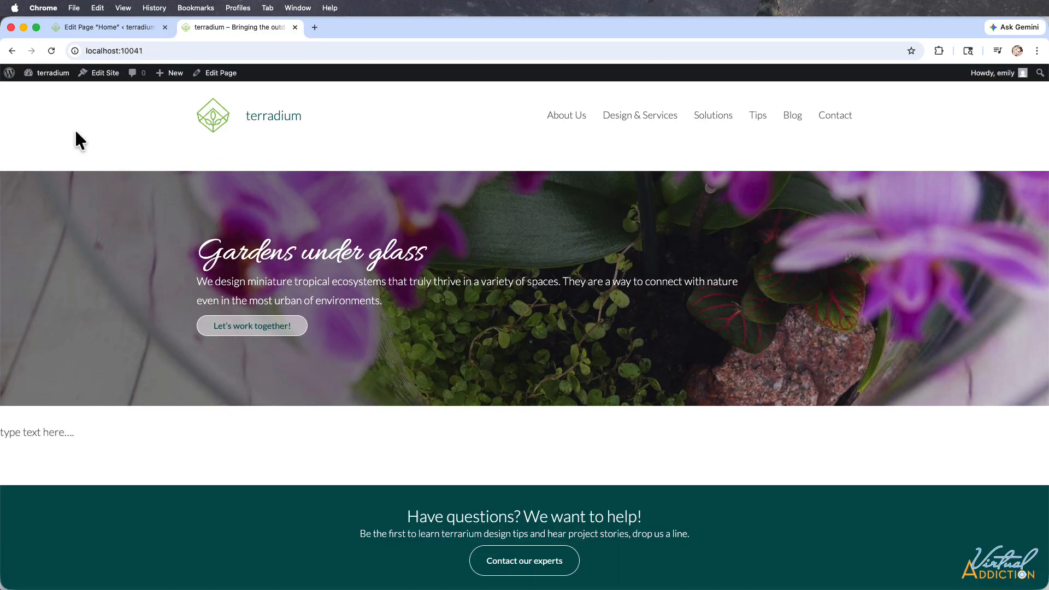
{"action": "left_click", "coordinate": [50, 49]}
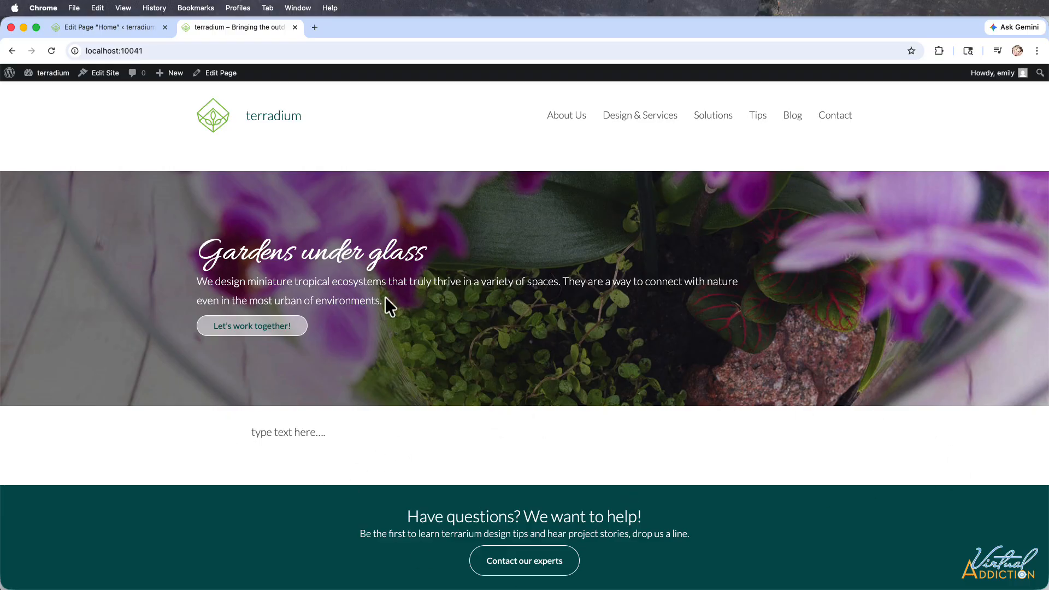
{"action": "left_click", "coordinate": [103, 27]}
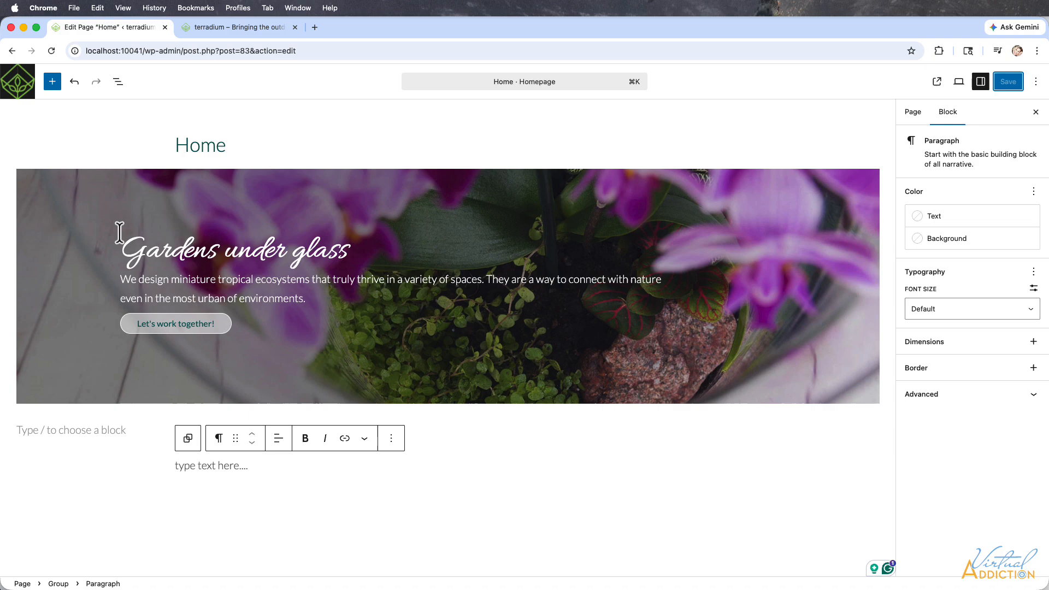
{"action": "left_click", "coordinate": [8, 71]}
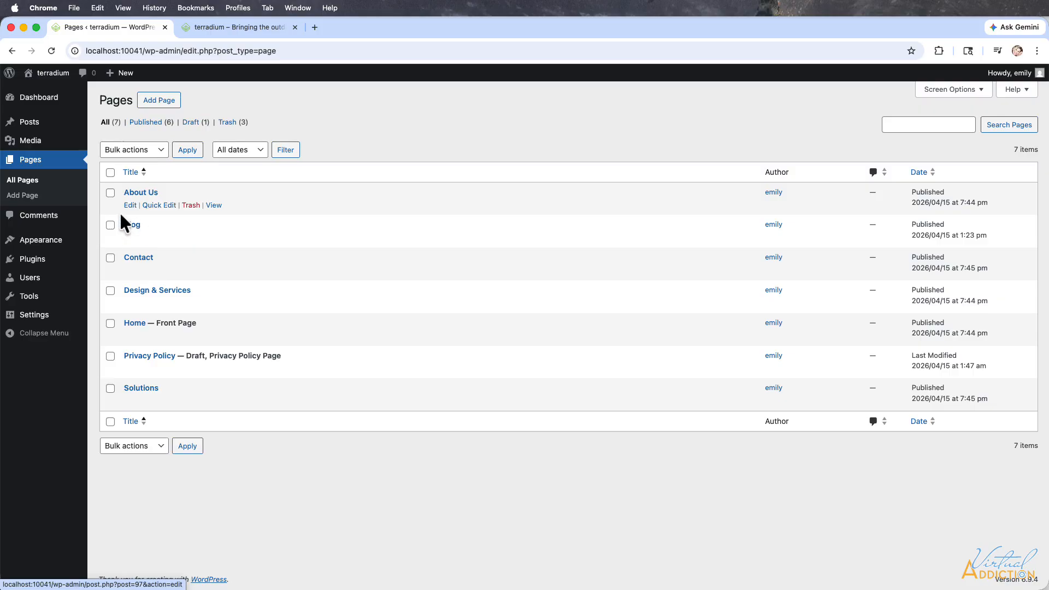
View the Blog page on the live site and the list of all posts in the admin area.
{"action": "left_click", "coordinate": [243, 27]}
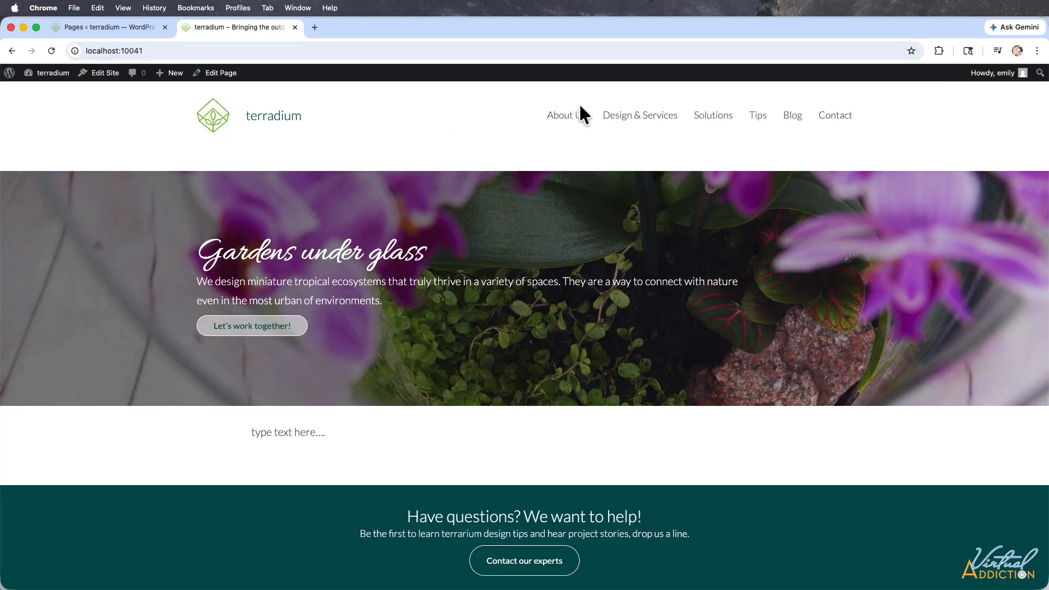
{"action": "left_click", "coordinate": [790, 123]}
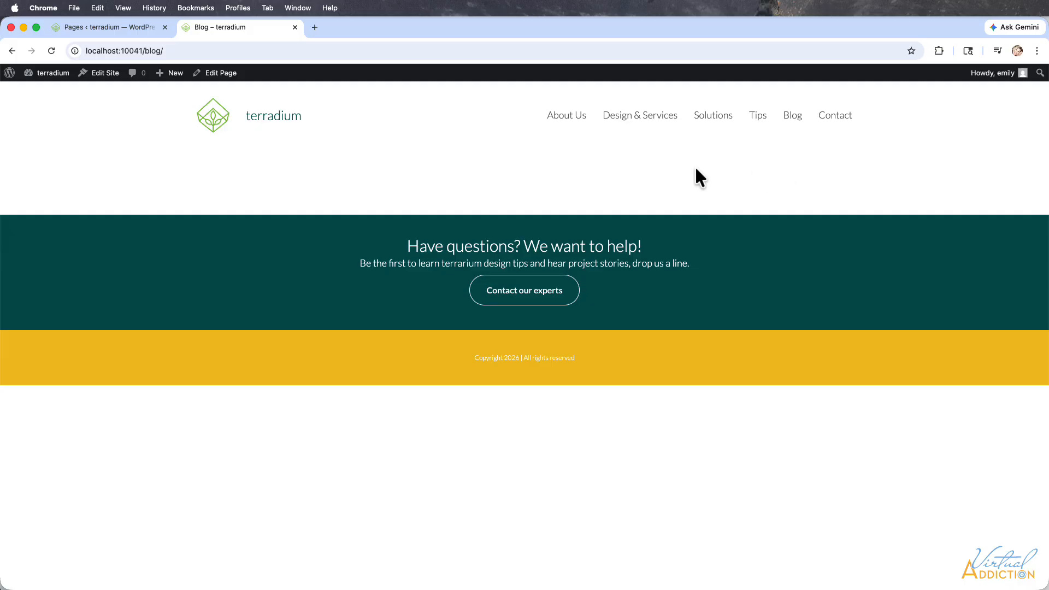
{"action": "left_click", "coordinate": [114, 26]}
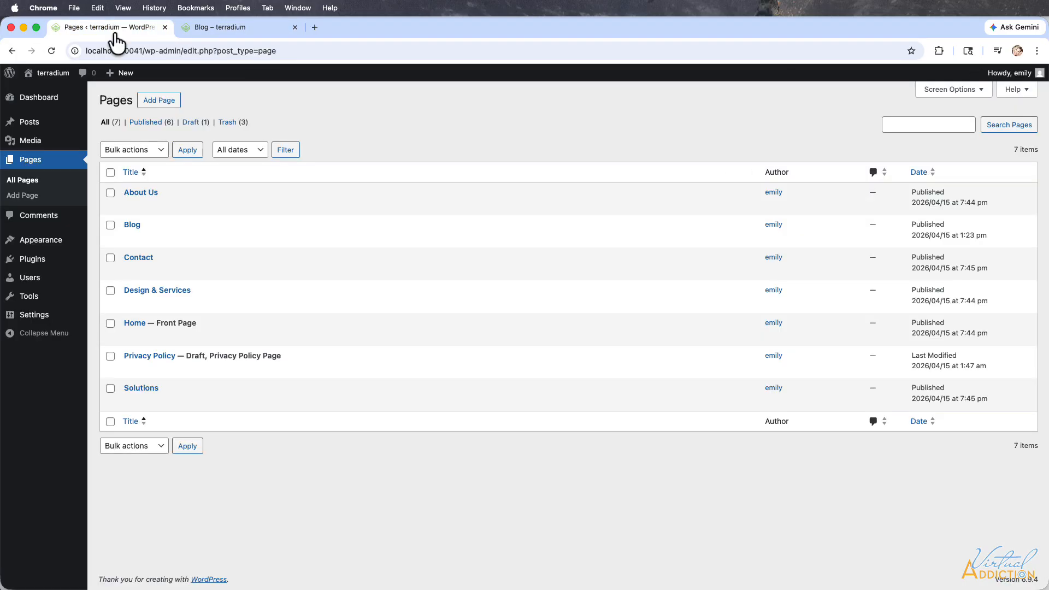
{"action": "left_click", "coordinate": [33, 121]}
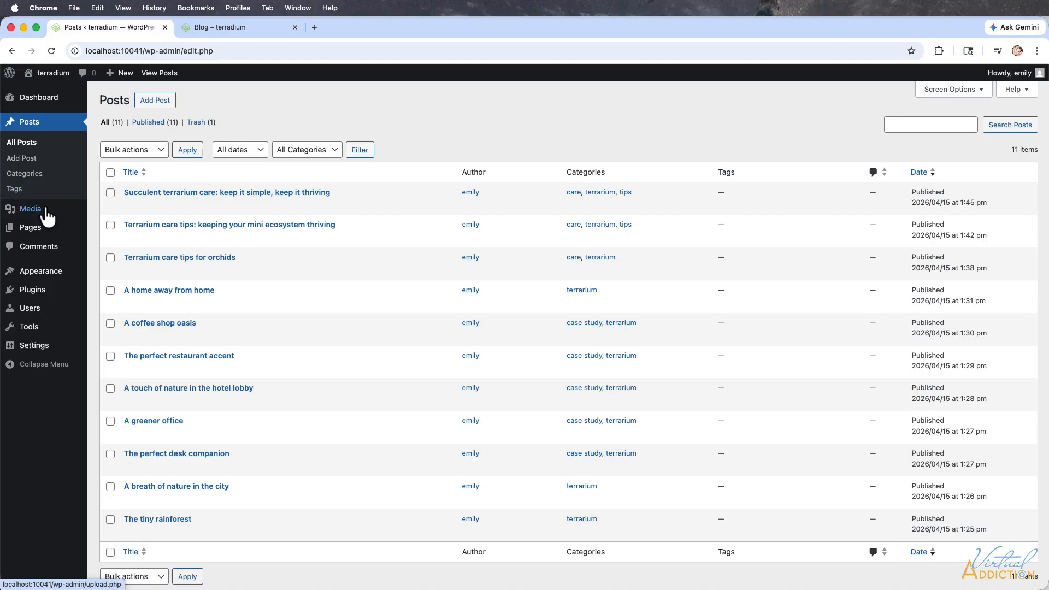
Open the Blog page for editing and insert the saved "hero" pattern from My patterns.
{"action": "left_click", "coordinate": [33, 226]}
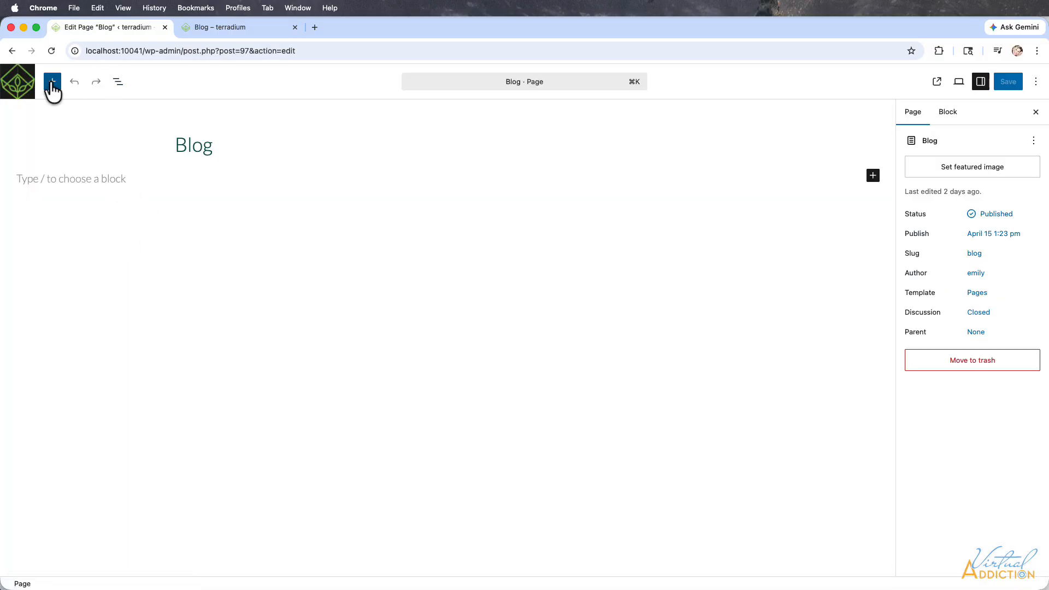
{"action": "left_click", "coordinate": [51, 82]}
{"action": "left_click", "coordinate": [64, 114]}
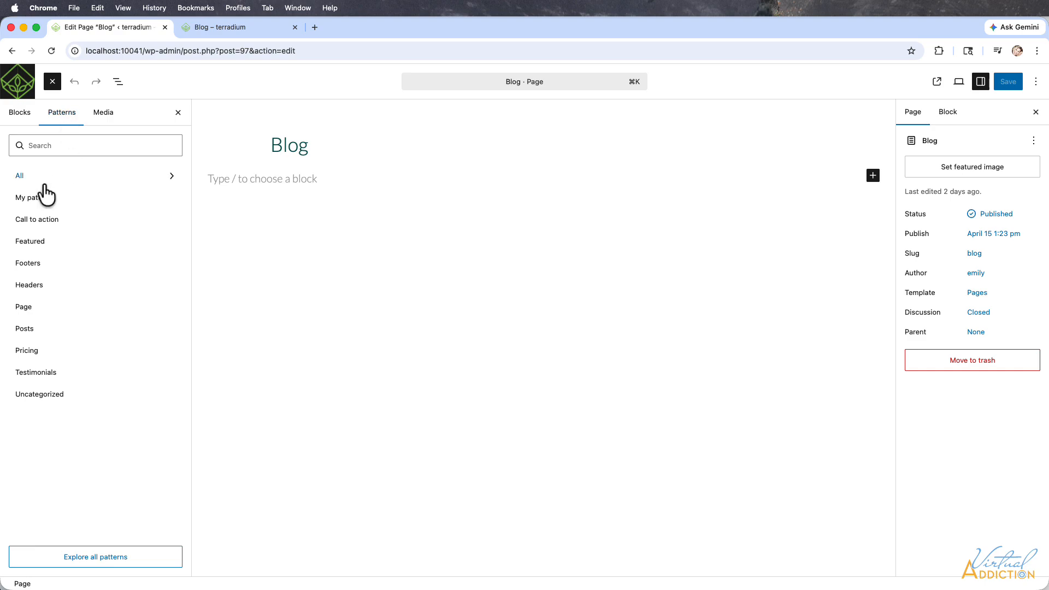
{"action": "left_click", "coordinate": [37, 198]}
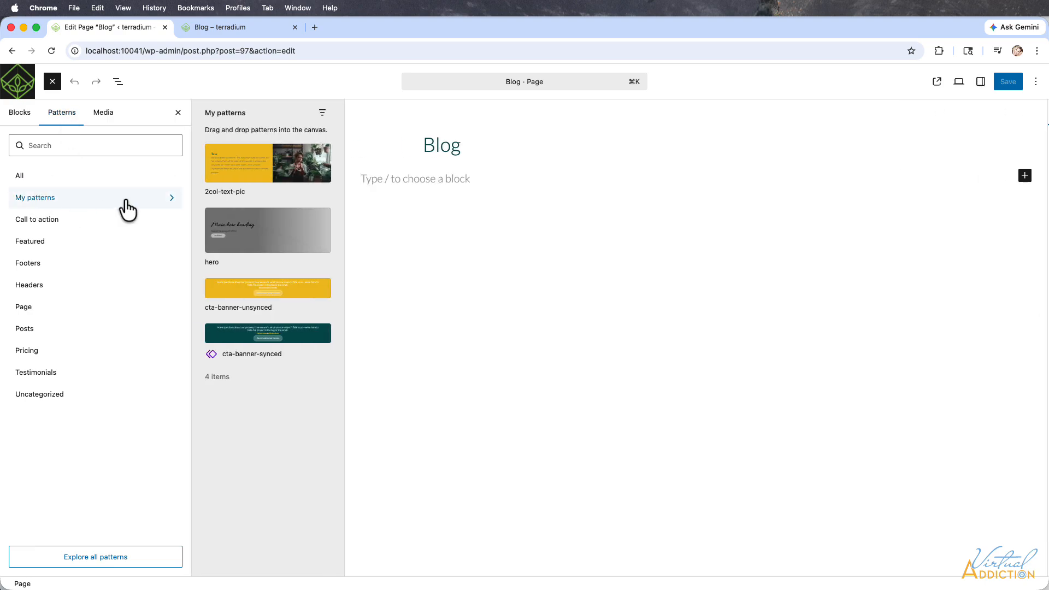
{"action": "left_click", "coordinate": [263, 232]}
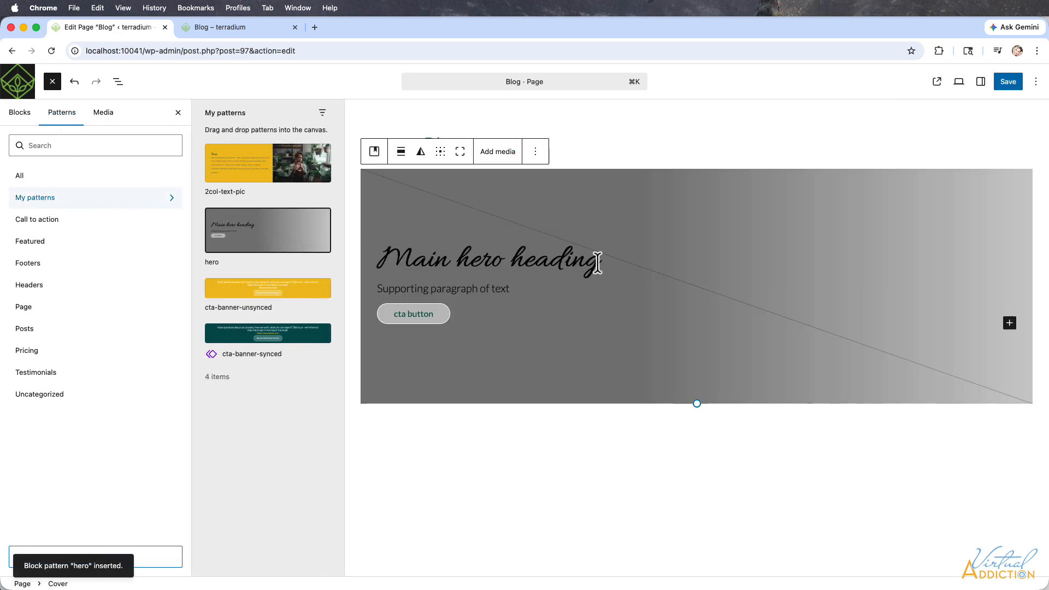
Set home-hero04.jpg from the media library as the Blog page's featured image.
{"action": "left_click", "coordinate": [981, 82]}
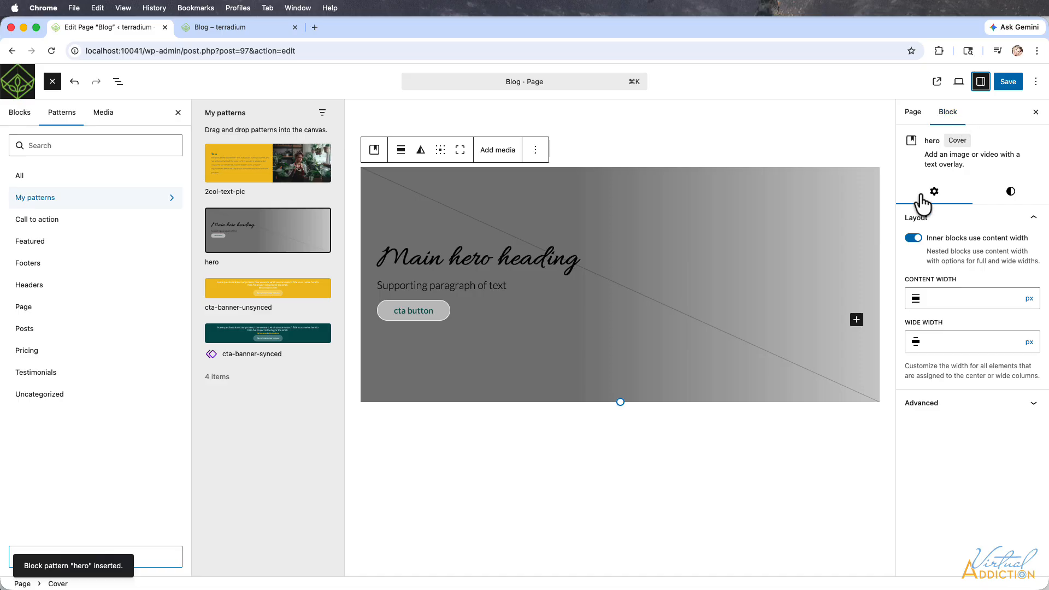
{"action": "left_click", "coordinate": [914, 113]}
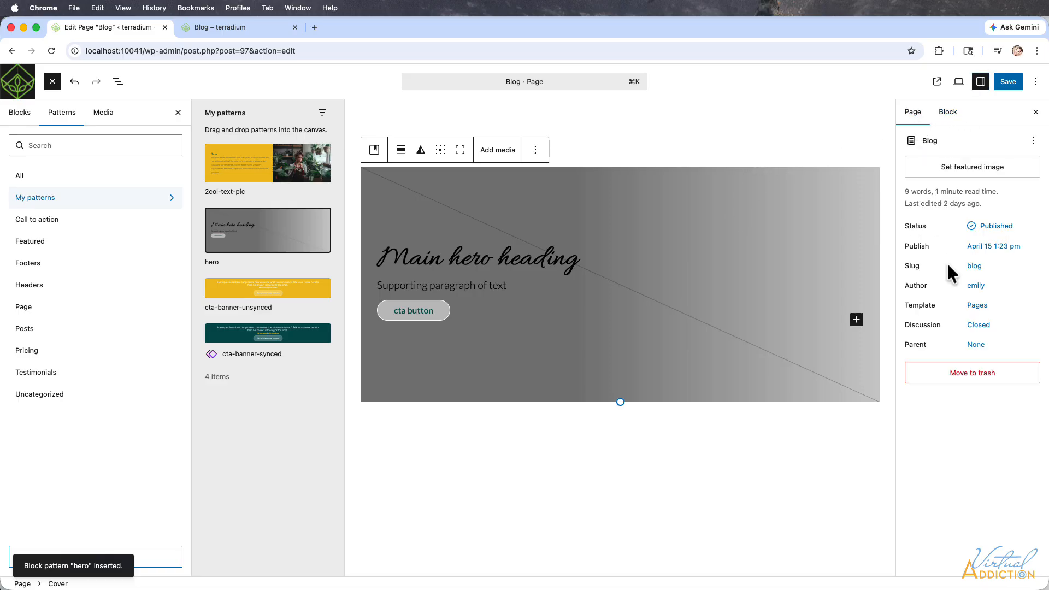
{"action": "left_click", "coordinate": [951, 173]}
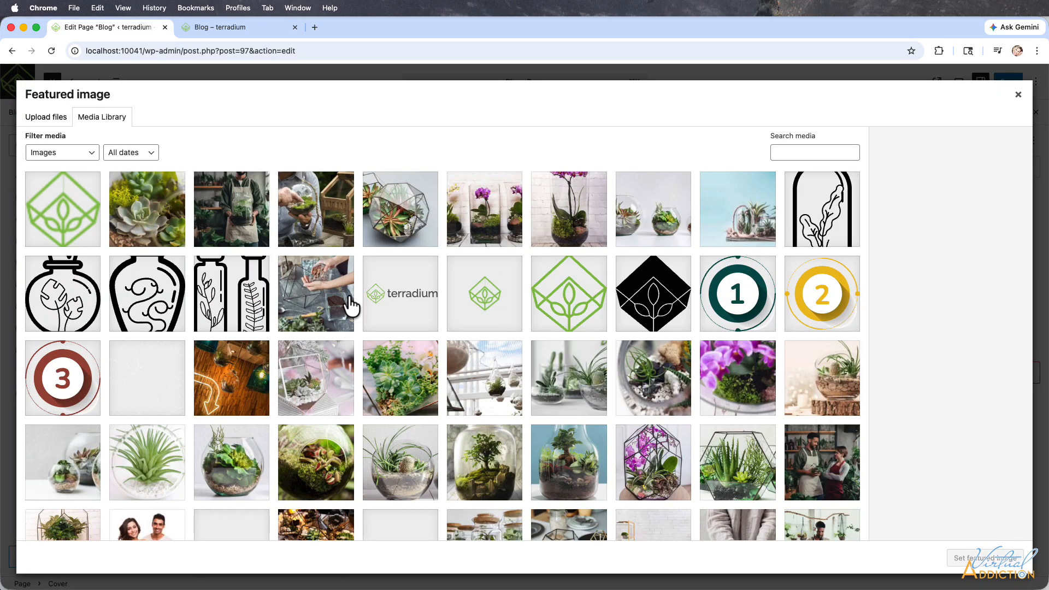
{"action": "scroll", "coordinate": [492, 333], "scroll_direction": "down", "scroll_amount": 1}
{"action": "left_click", "coordinate": [652, 368]}
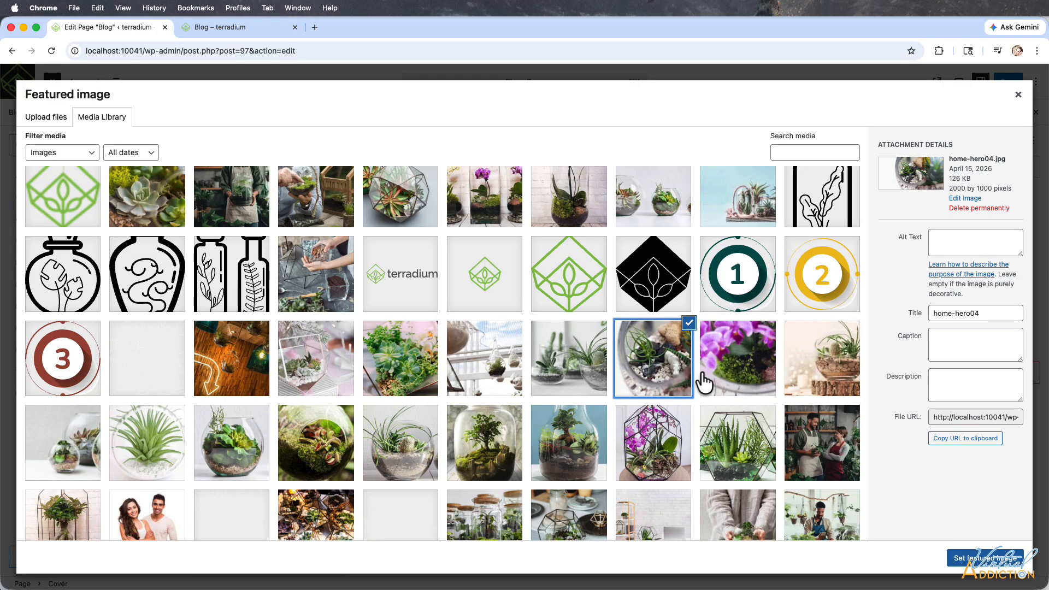
{"action": "left_click", "coordinate": [985, 558]}
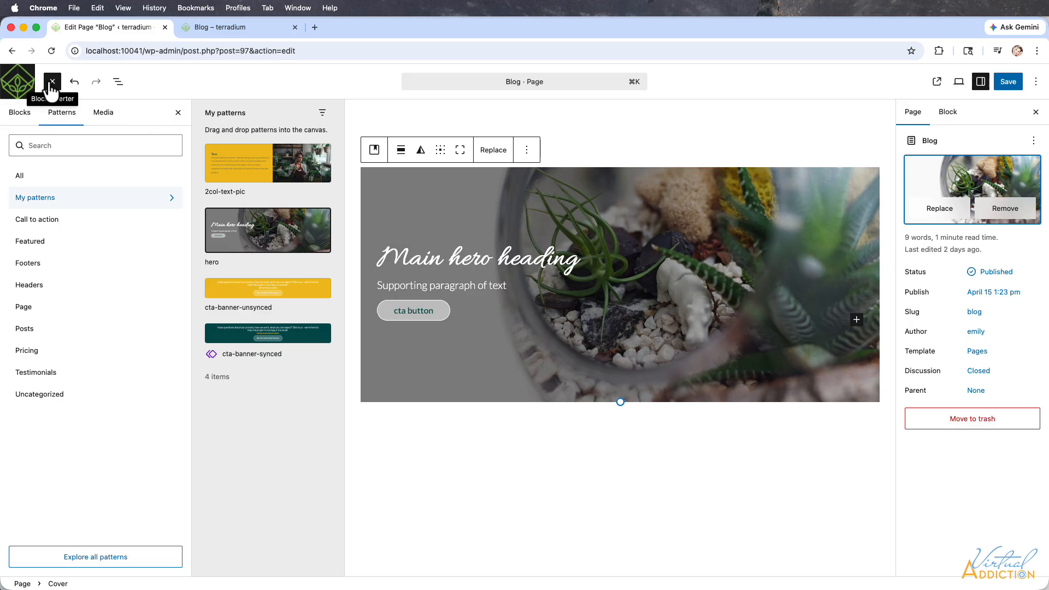
Insert a Group block with the single-container layout below the hero on the Blog page.
{"action": "left_click", "coordinate": [116, 83]}
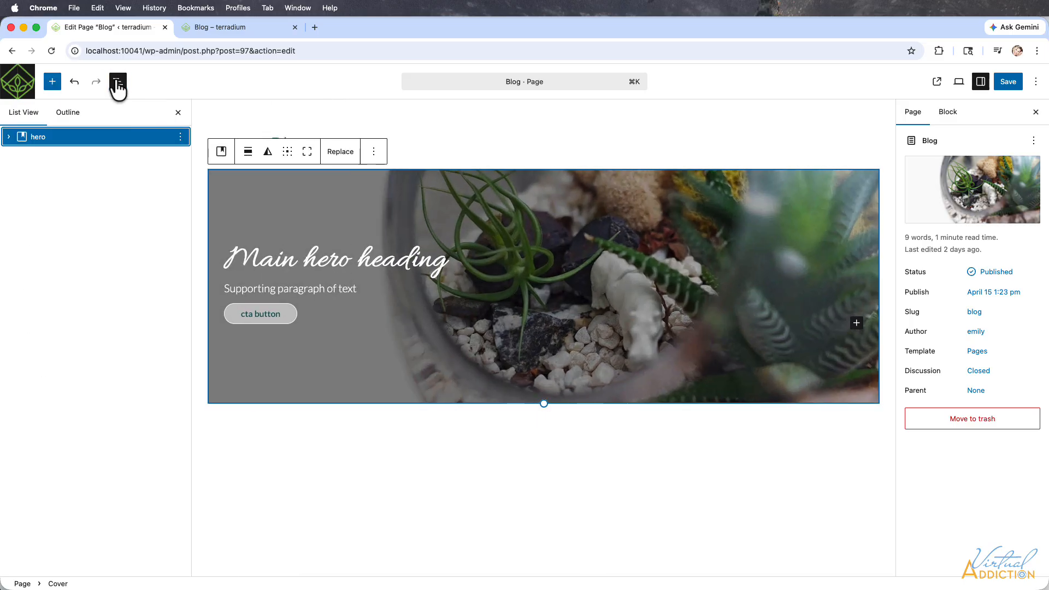
{"action": "left_click", "coordinate": [553, 432]}
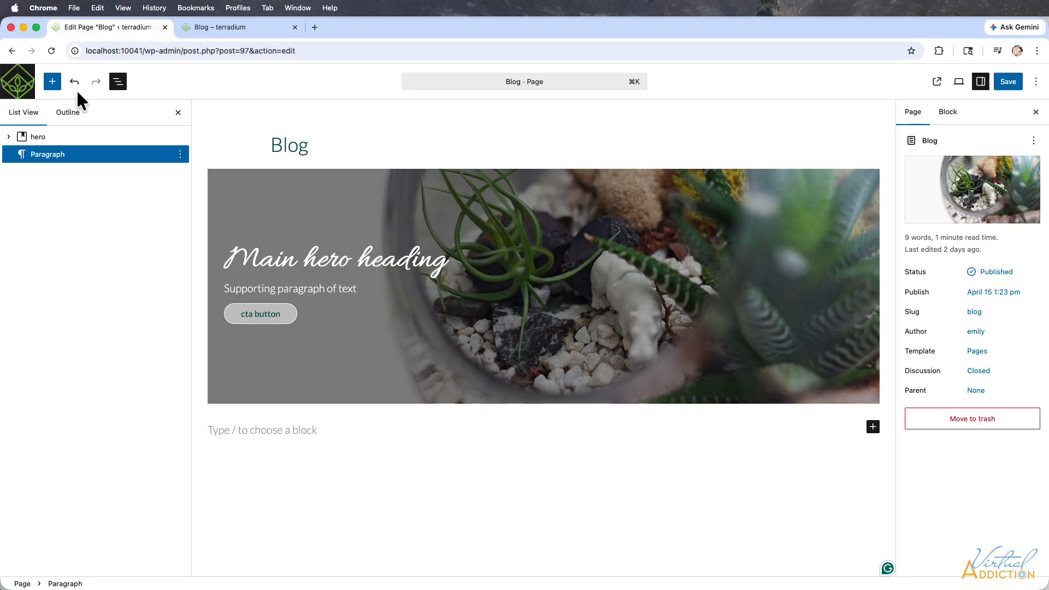
{"action": "left_click", "coordinate": [53, 82]}
{"action": "left_click", "coordinate": [34, 147]}
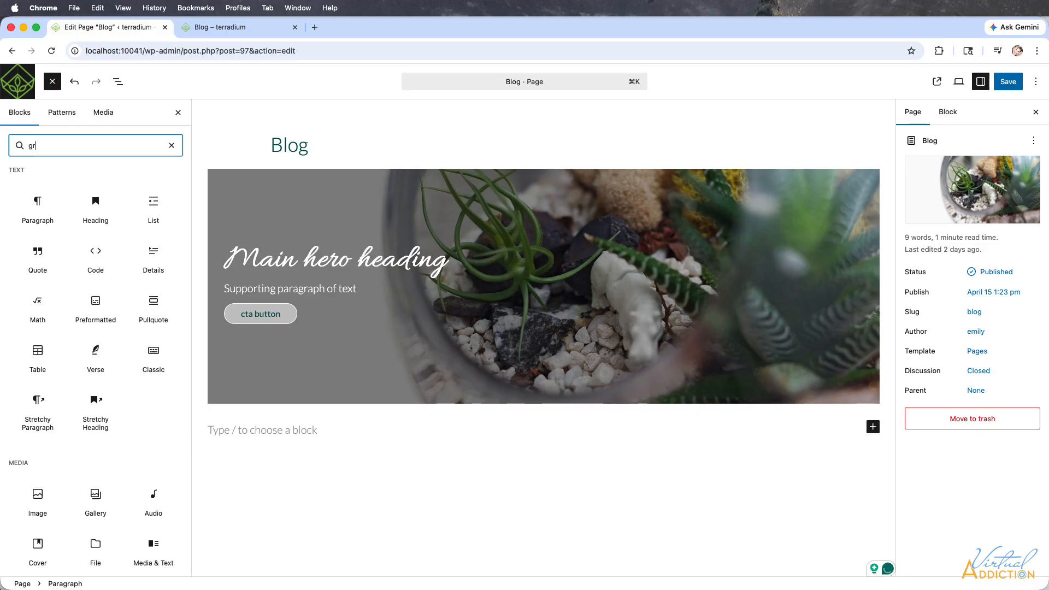
{"action": "type", "text": "group"}
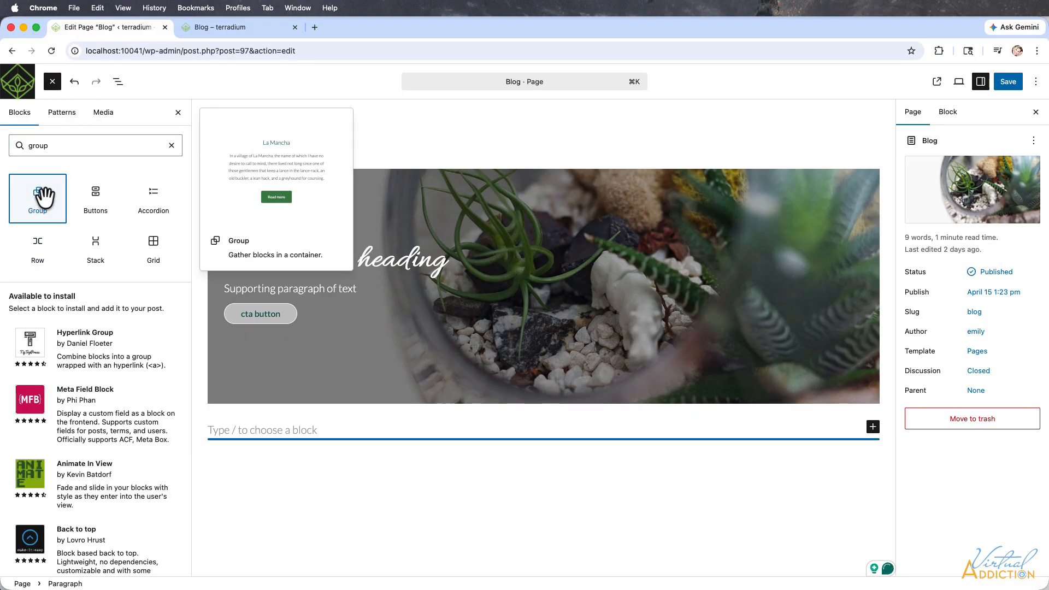
{"action": "left_click_drag", "start_coordinate": [37, 198], "coordinate": [500, 481]}
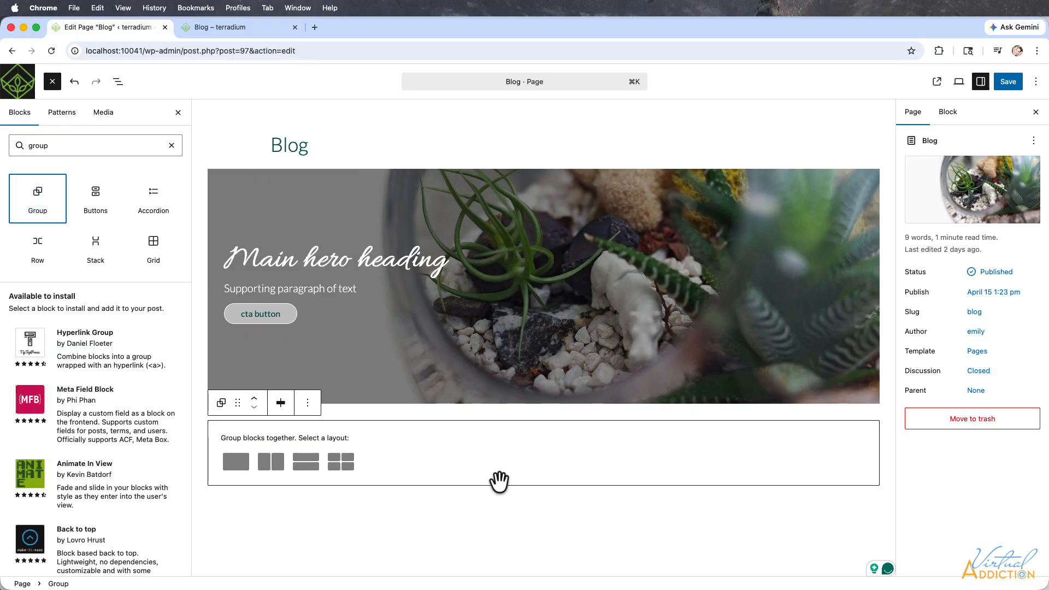
{"action": "left_click", "coordinate": [236, 465]}
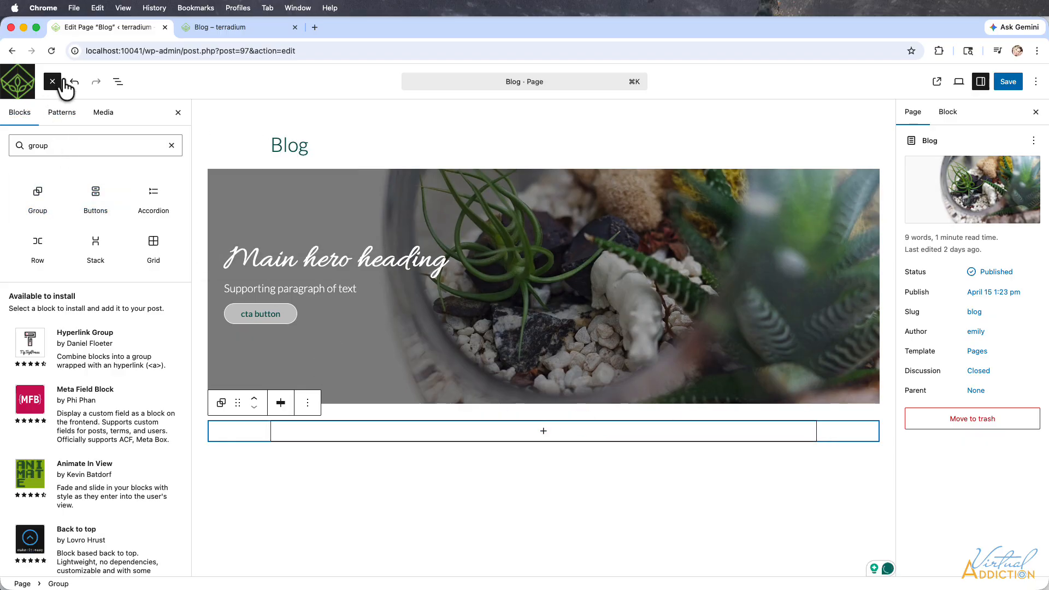
Insert a Query Loop block on the Blog page using the "List of posts in one column" pattern.
{"action": "left_click", "coordinate": [171, 145]}
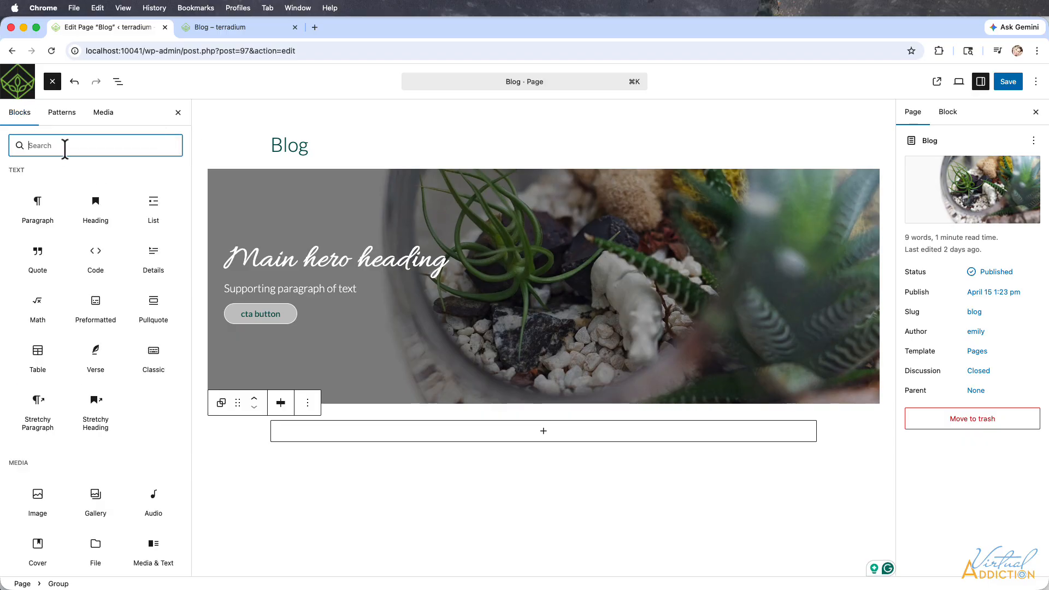
{"action": "type", "text": "query"}
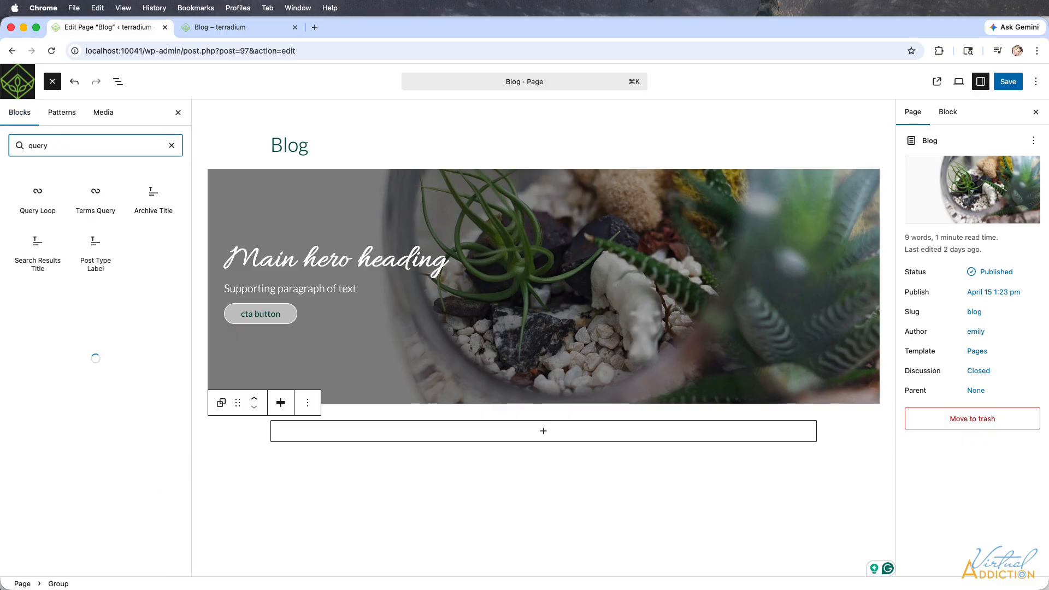
{"action": "left_click", "coordinate": [41, 202]}
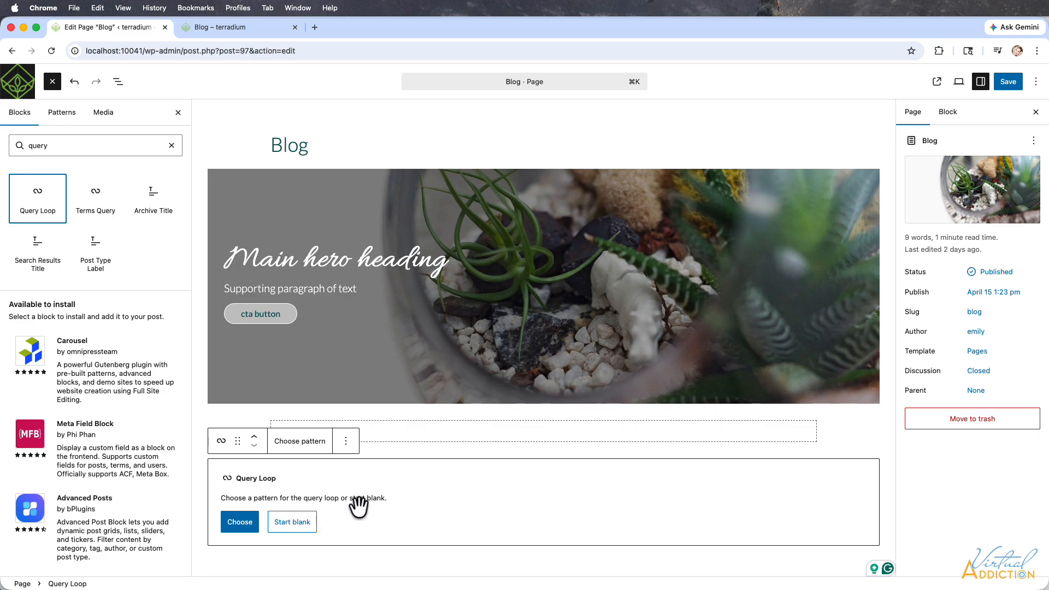
{"action": "left_click", "coordinate": [237, 522]}
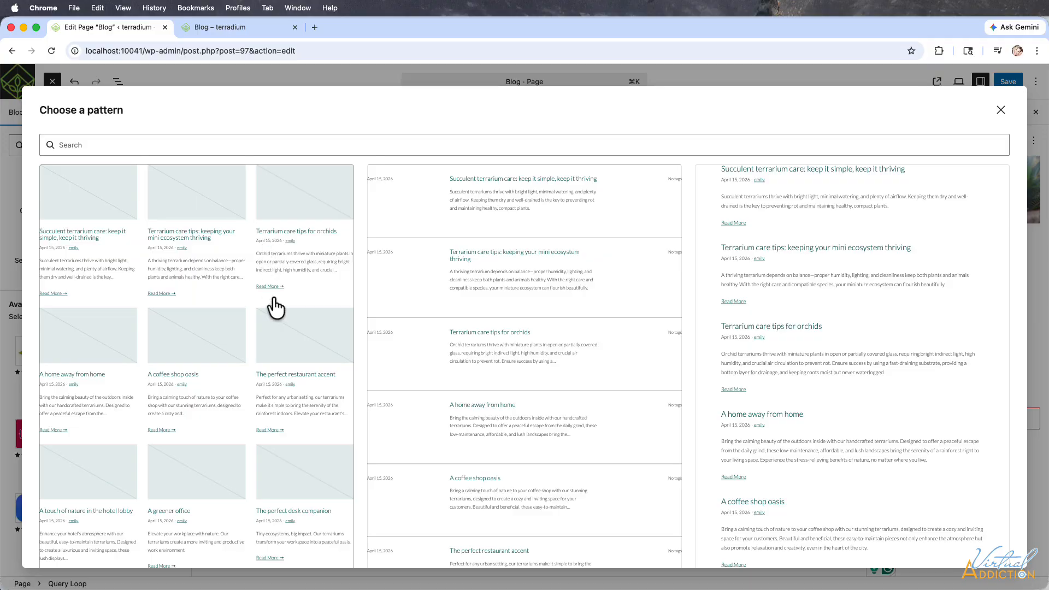
{"action": "scroll", "coordinate": [502, 470], "scroll_direction": "down", "scroll_amount": 3}
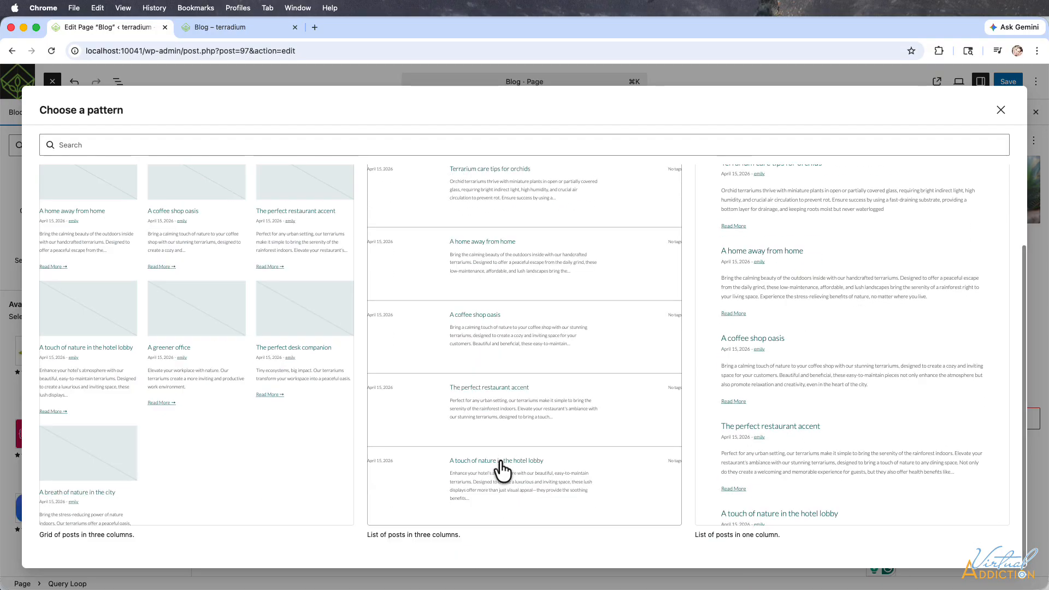
{"action": "scroll", "coordinate": [502, 470], "scroll_direction": "up", "scroll_amount": 3}
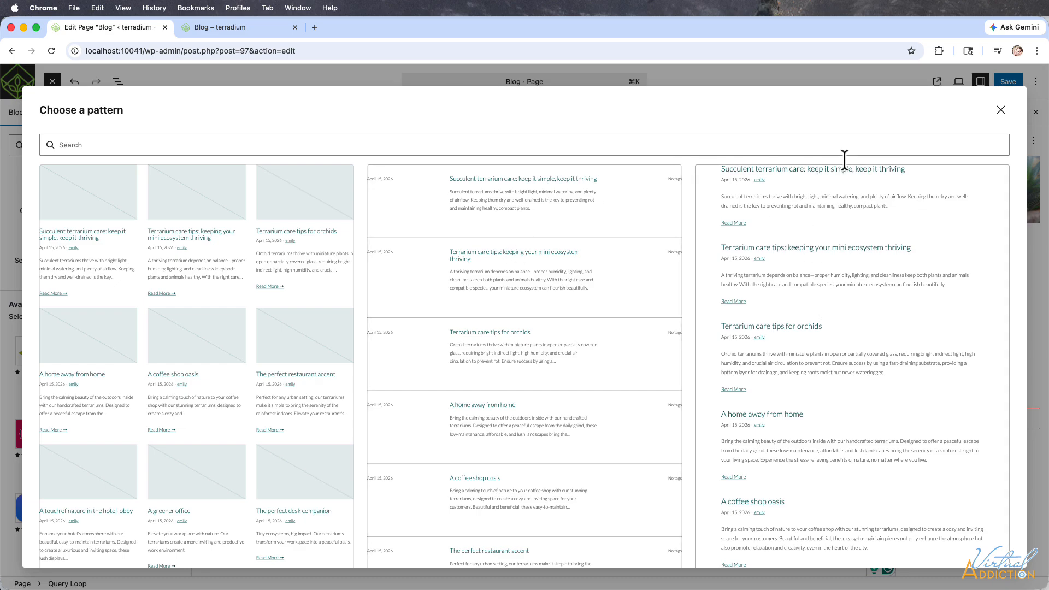
{"action": "left_click", "coordinate": [844, 196]}
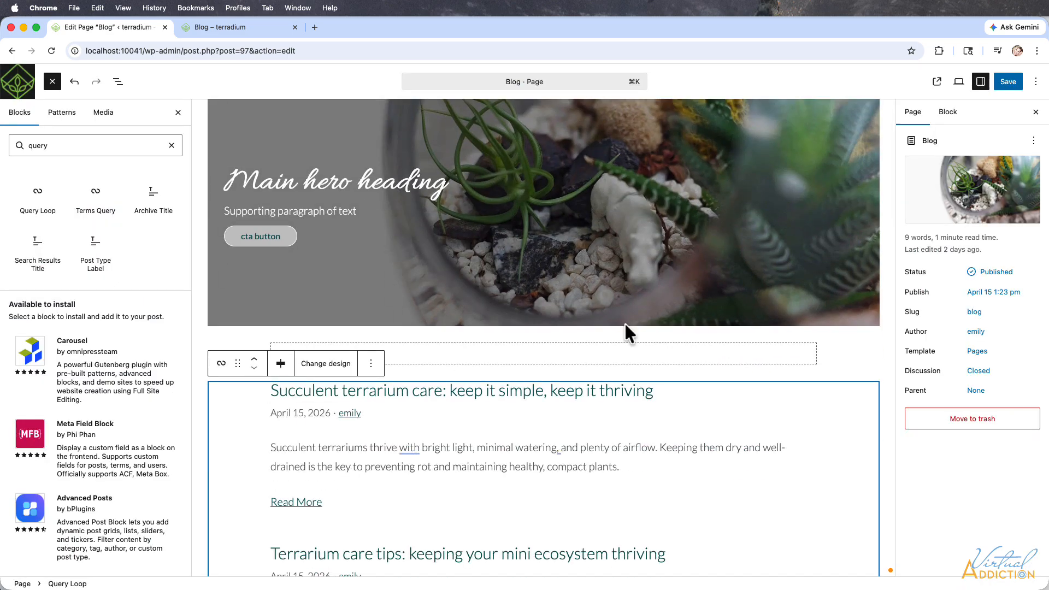
Nest the query loop inside the Group block below the hero and save the Blog page.
{"action": "scroll", "coordinate": [521, 413], "scroll_direction": "down", "scroll_amount": 1}
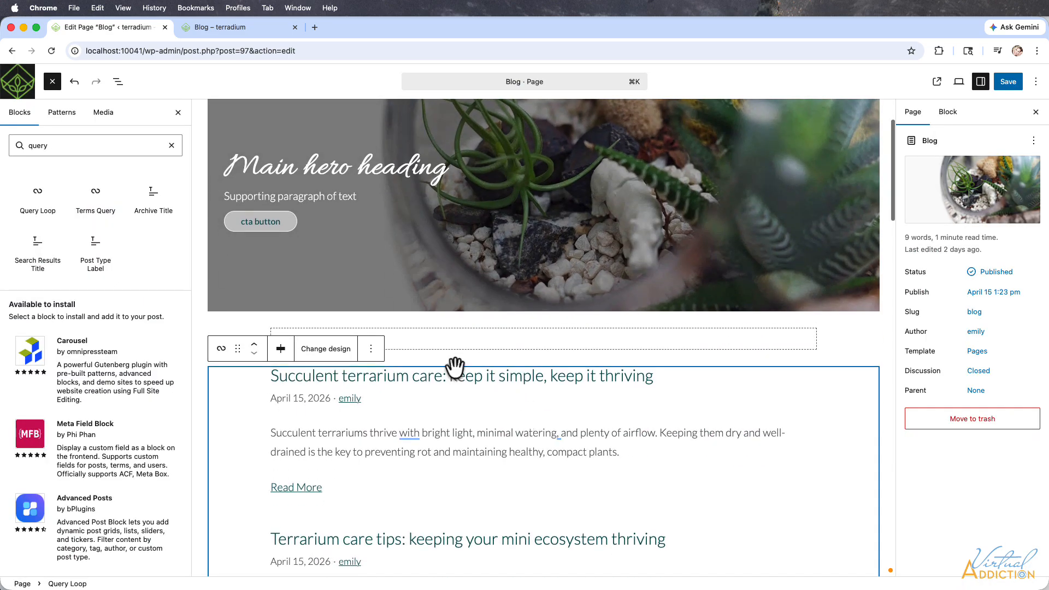
{"action": "left_click", "coordinate": [118, 82]}
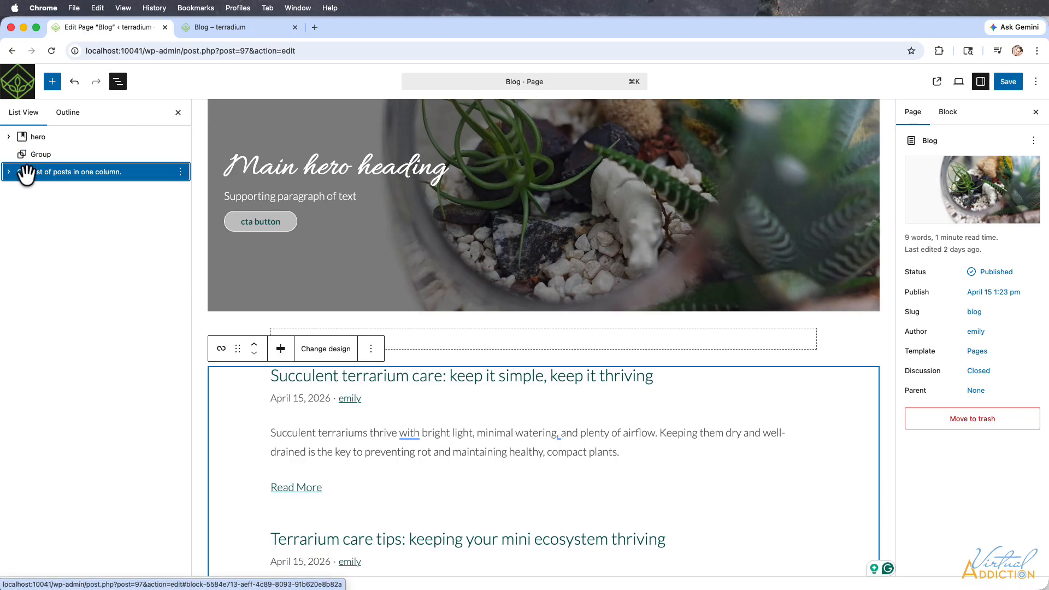
{"action": "left_click_drag", "start_coordinate": [19, 161], "coordinate": [42, 153]}
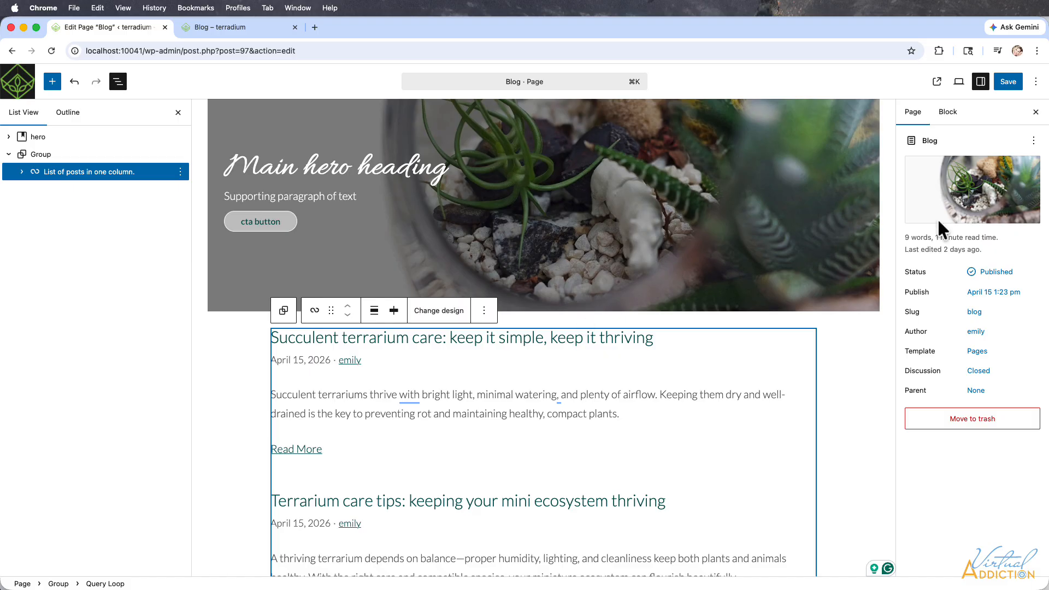
{"action": "left_click", "coordinate": [1008, 83]}
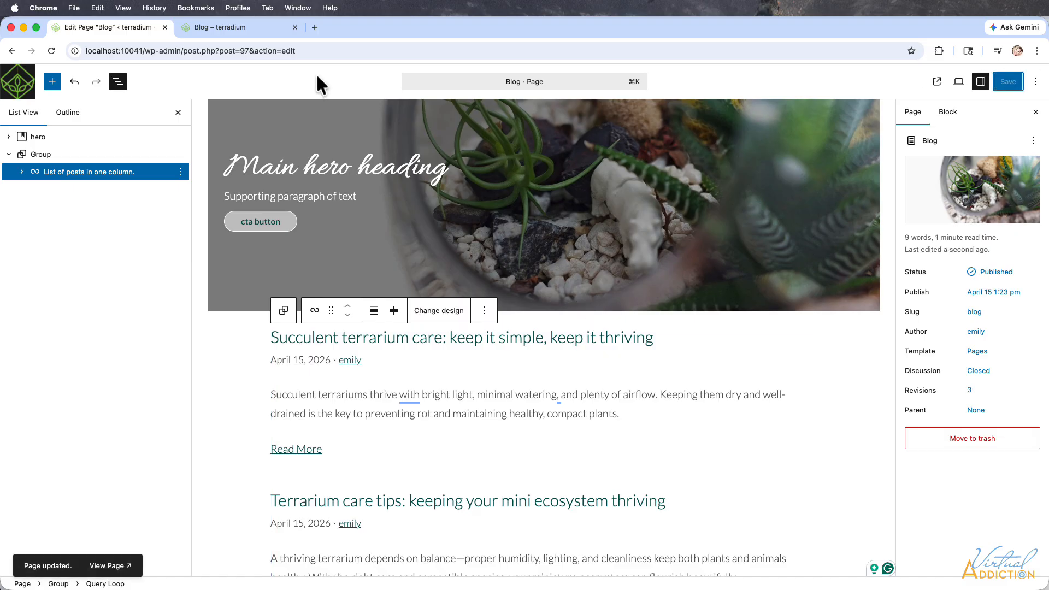
Check the query loop's output on the live Blog page and return to the page editor.
{"action": "left_click", "coordinate": [232, 28]}
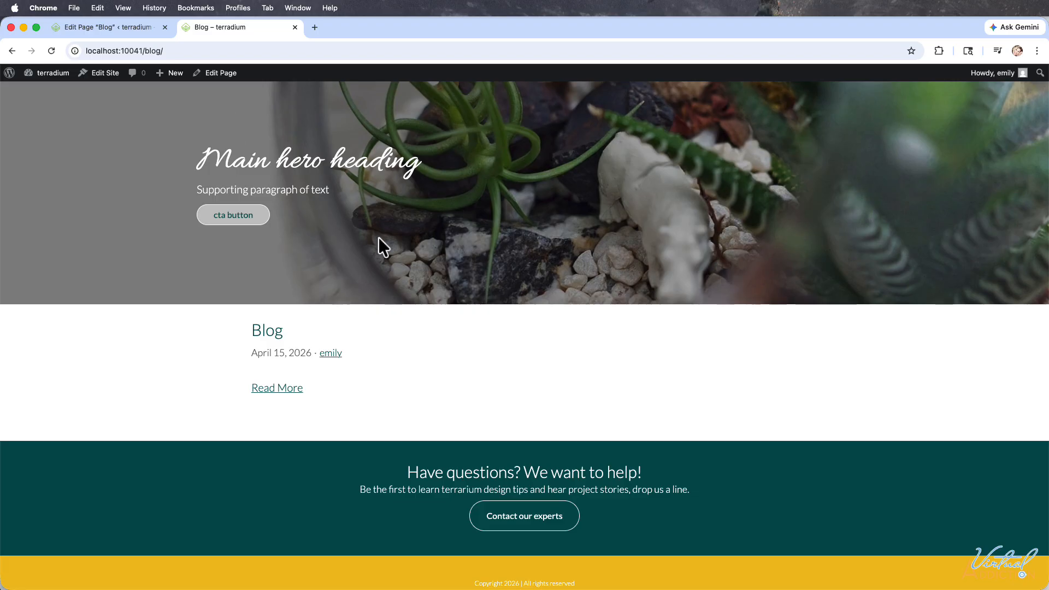
{"action": "scroll", "coordinate": [443, 250], "scroll_direction": "up", "scroll_amount": 3}
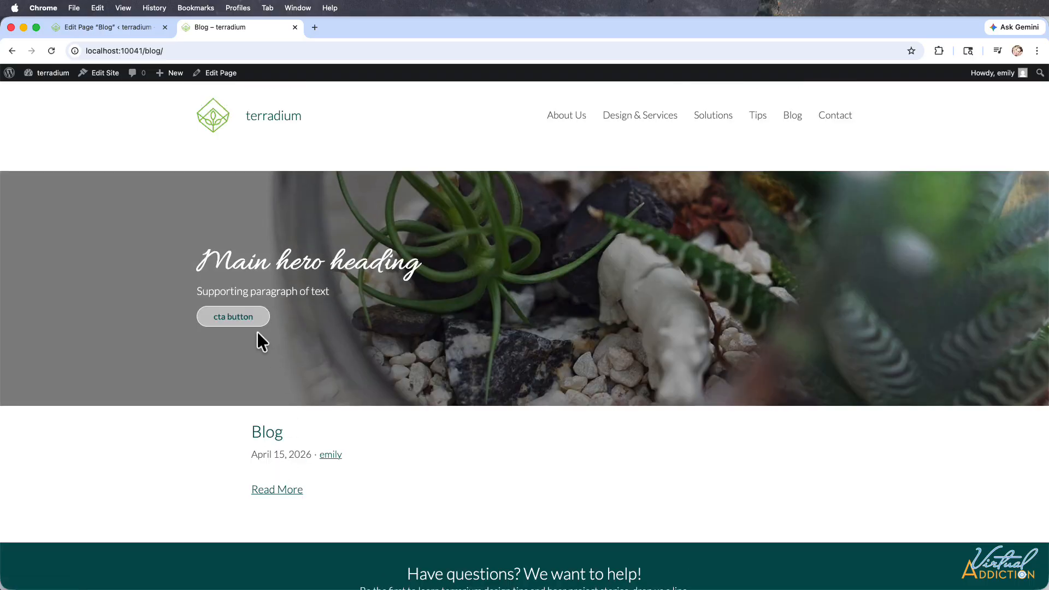
{"action": "left_click", "coordinate": [90, 28]}
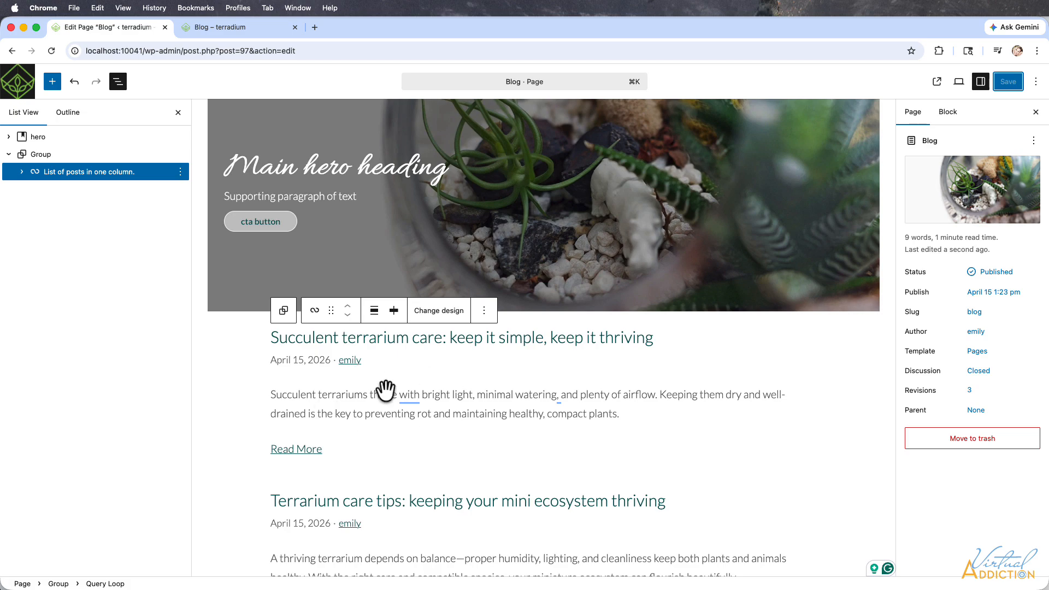
Select the query loop that lists posts in one column and set its query type to Custom.
{"action": "left_click", "coordinate": [388, 392]}
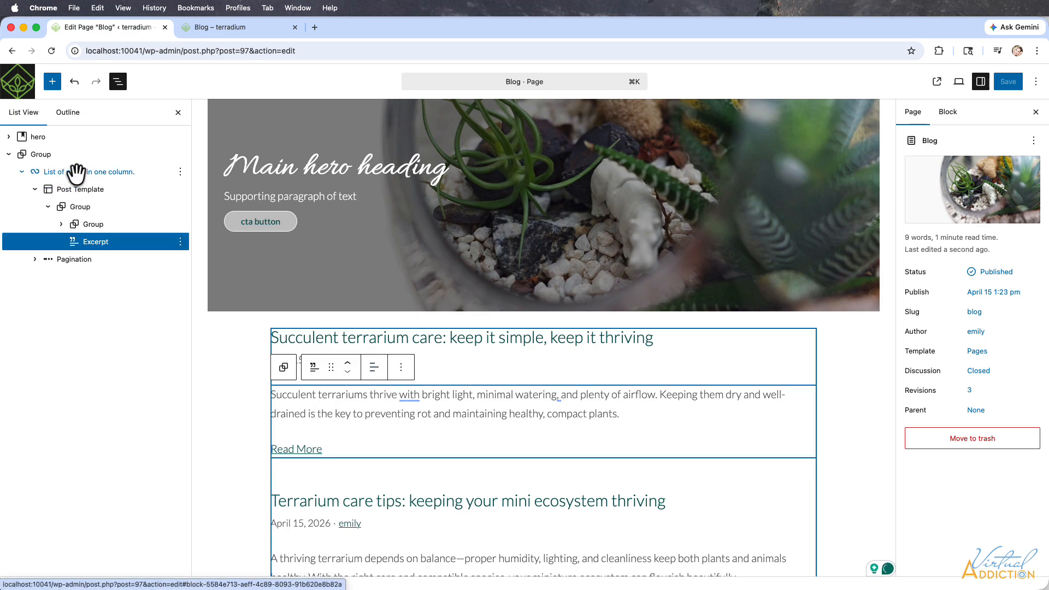
{"action": "left_click", "coordinate": [45, 172]}
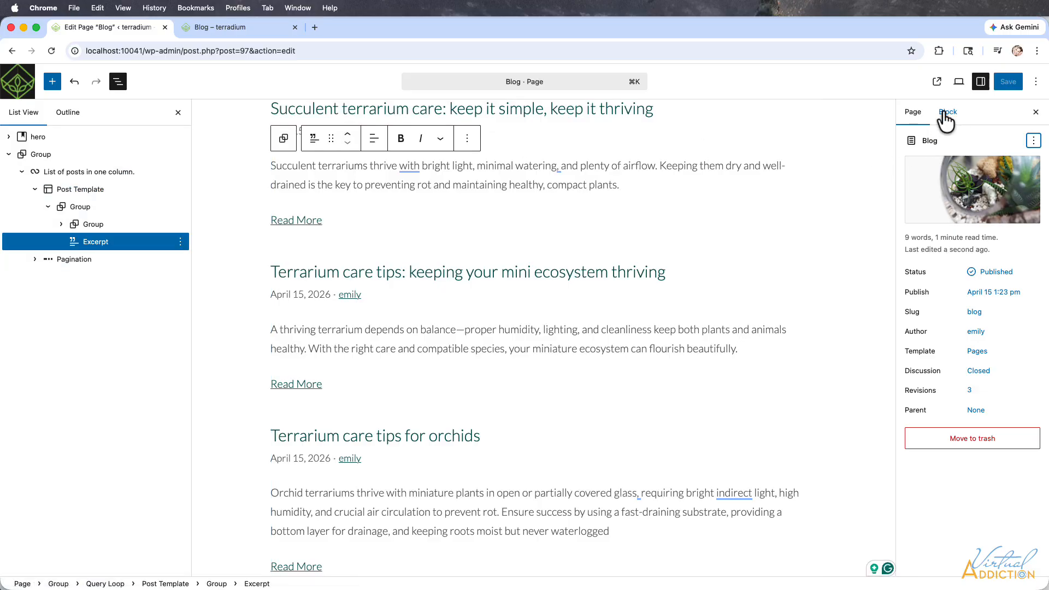
{"action": "left_click", "coordinate": [947, 114]}
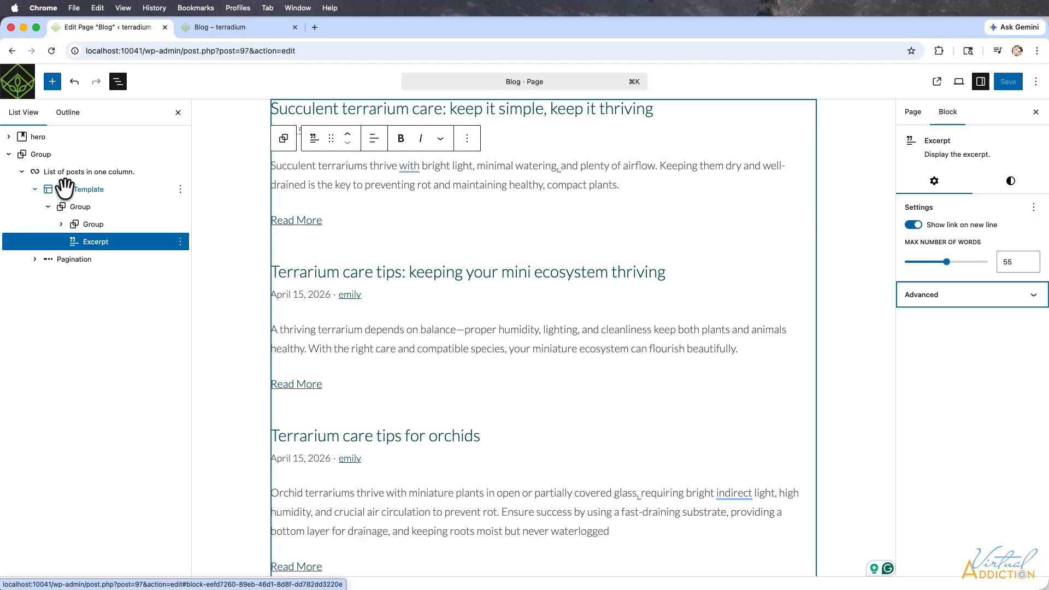
{"action": "left_click", "coordinate": [36, 173]}
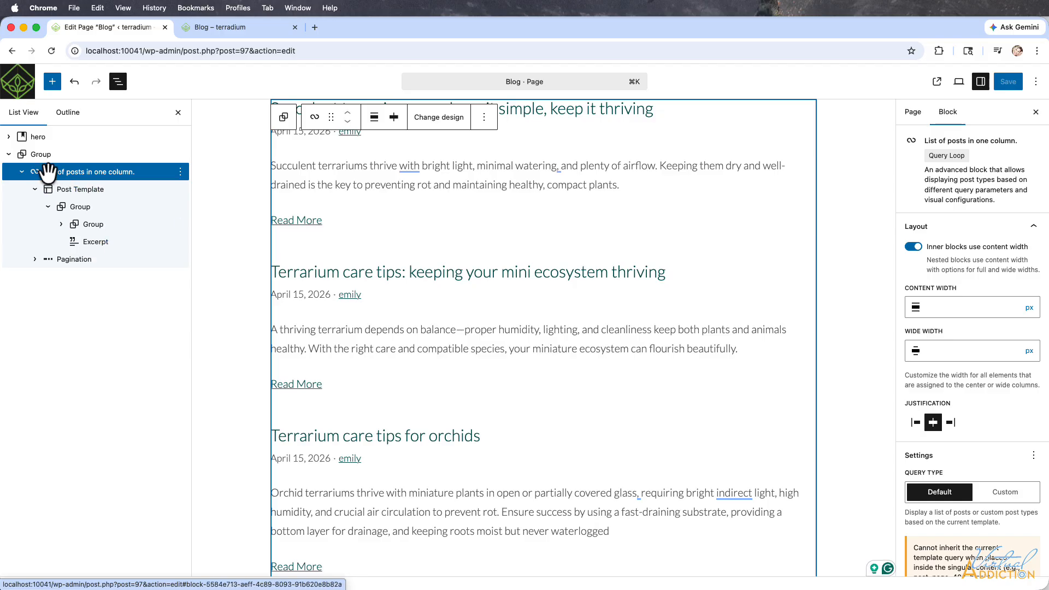
{"action": "left_click", "coordinate": [48, 172]}
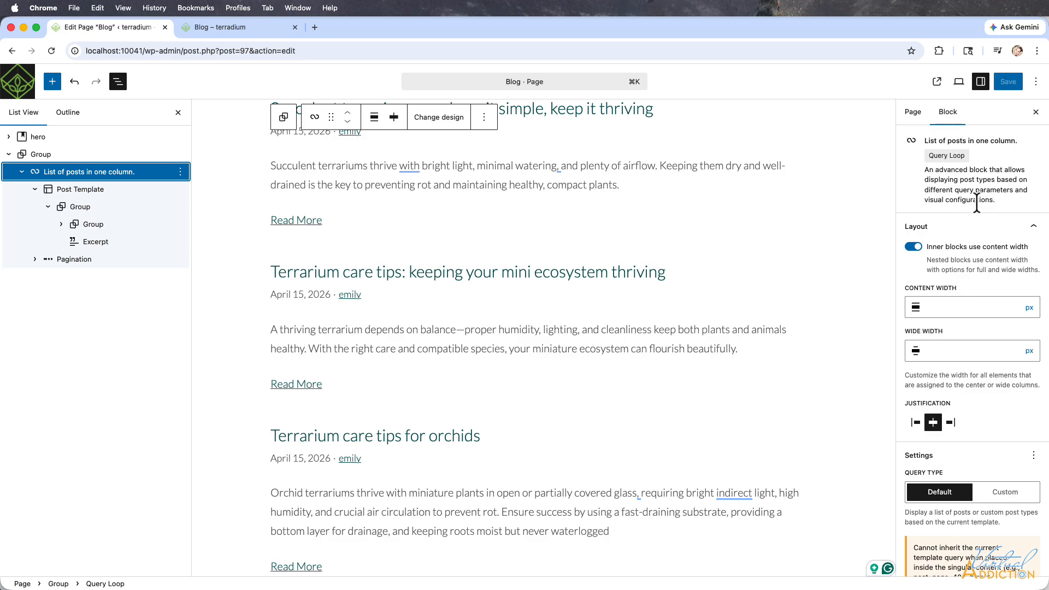
{"action": "scroll", "coordinate": [963, 262], "scroll_direction": "down", "scroll_amount": 2}
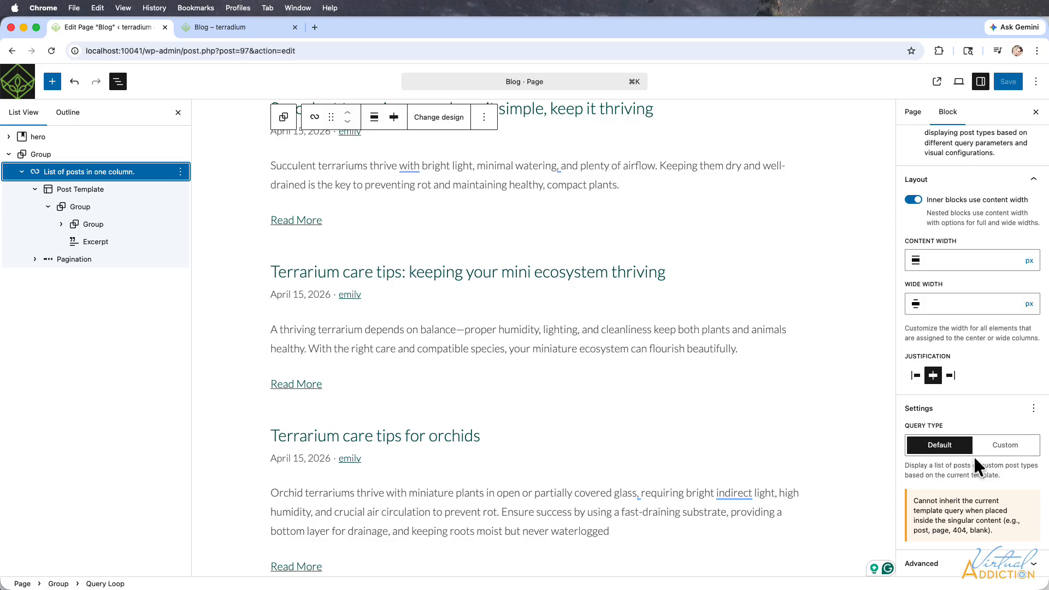
{"action": "left_click", "coordinate": [1003, 446]}
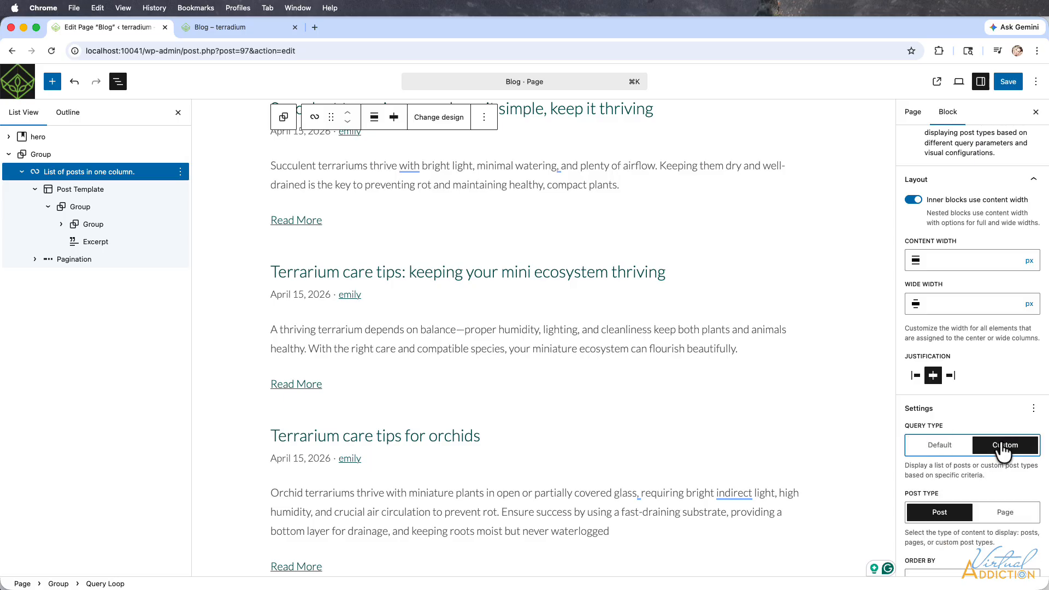
Limit the query loop to 6 items per page.
{"action": "scroll", "coordinate": [984, 454], "scroll_direction": "down", "scroll_amount": 5}
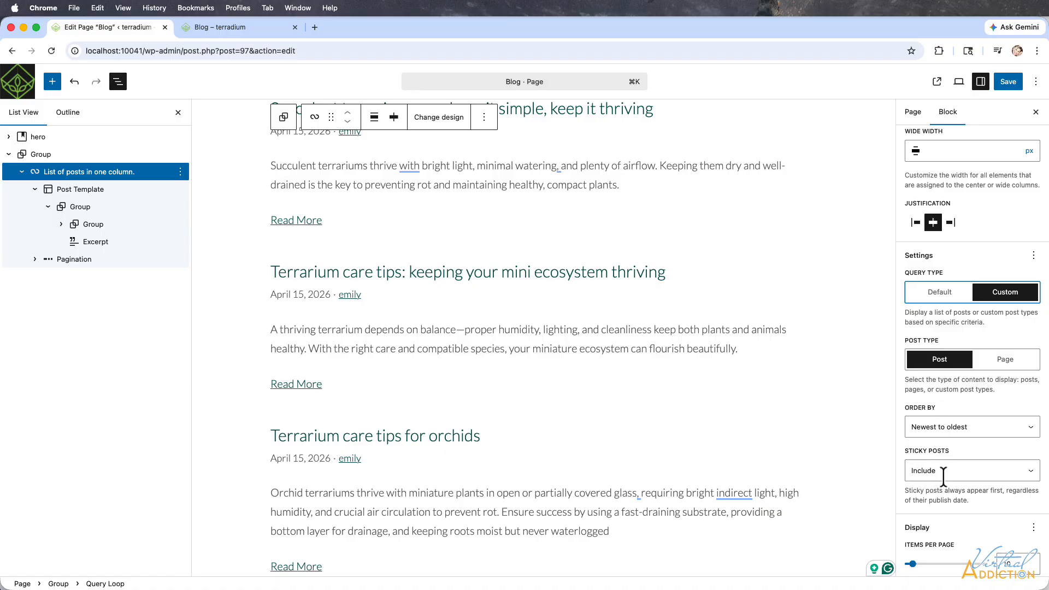
{"action": "scroll", "coordinate": [944, 476], "scroll_direction": "down", "scroll_amount": 3}
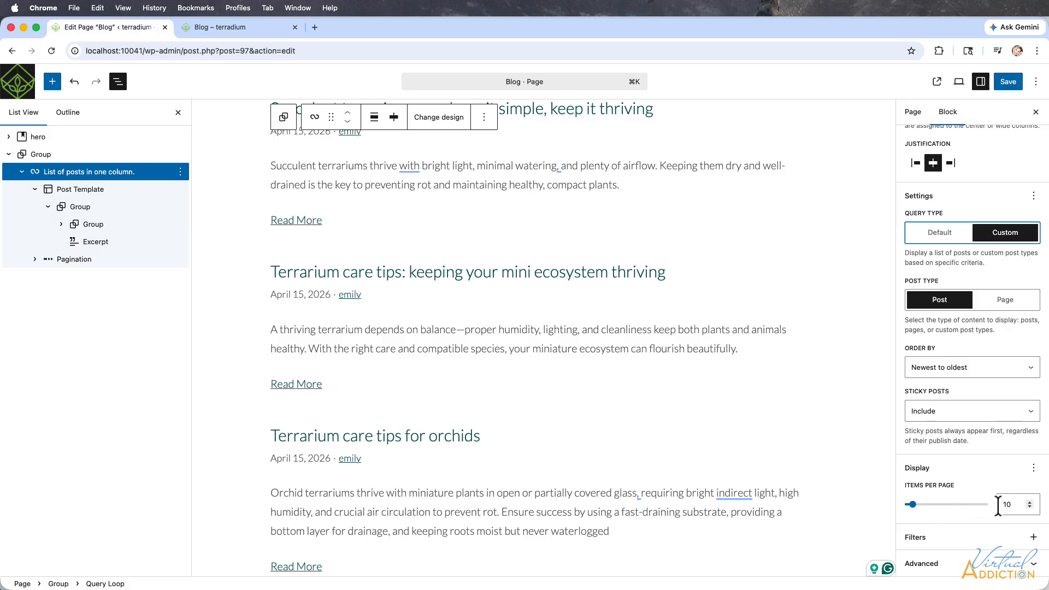
{"action": "left_click", "coordinate": [1009, 503]}
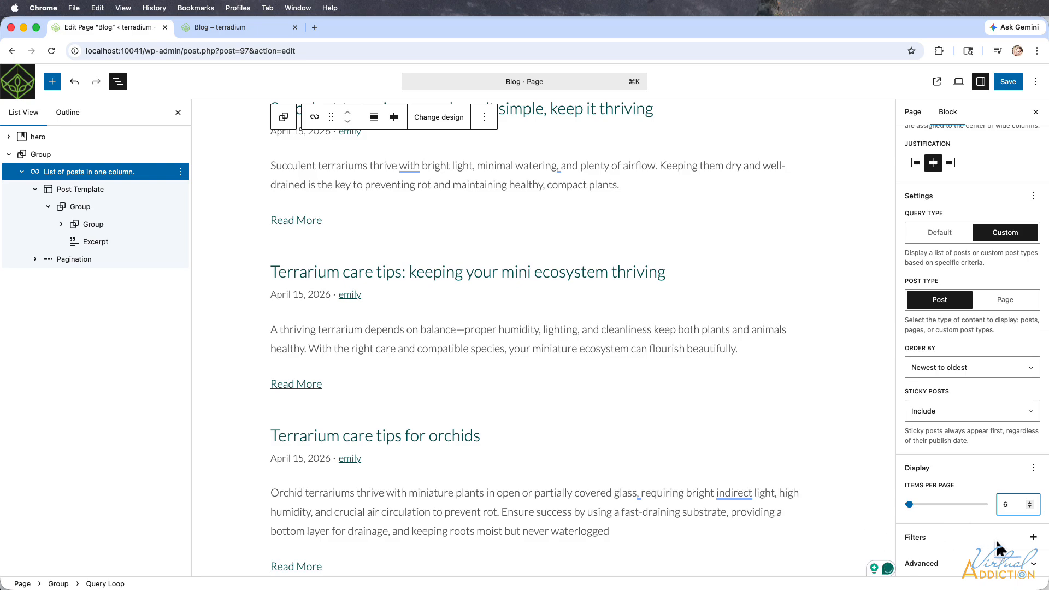
Review the query loop's filter choices and advanced settings, and save the Blog page.
{"action": "left_click", "coordinate": [1034, 538]}
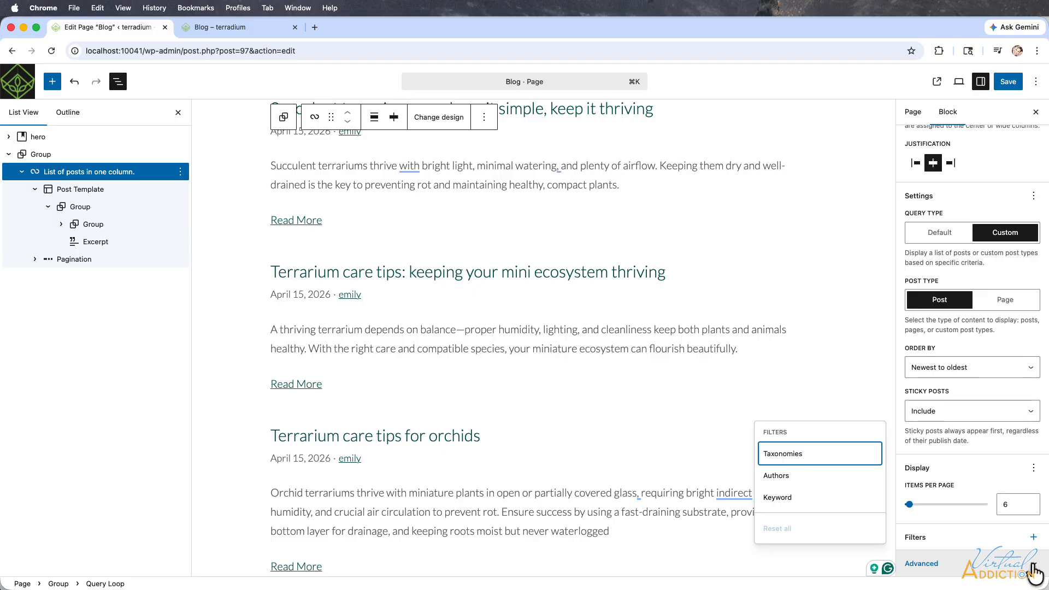
{"action": "left_click", "coordinate": [1035, 571]}
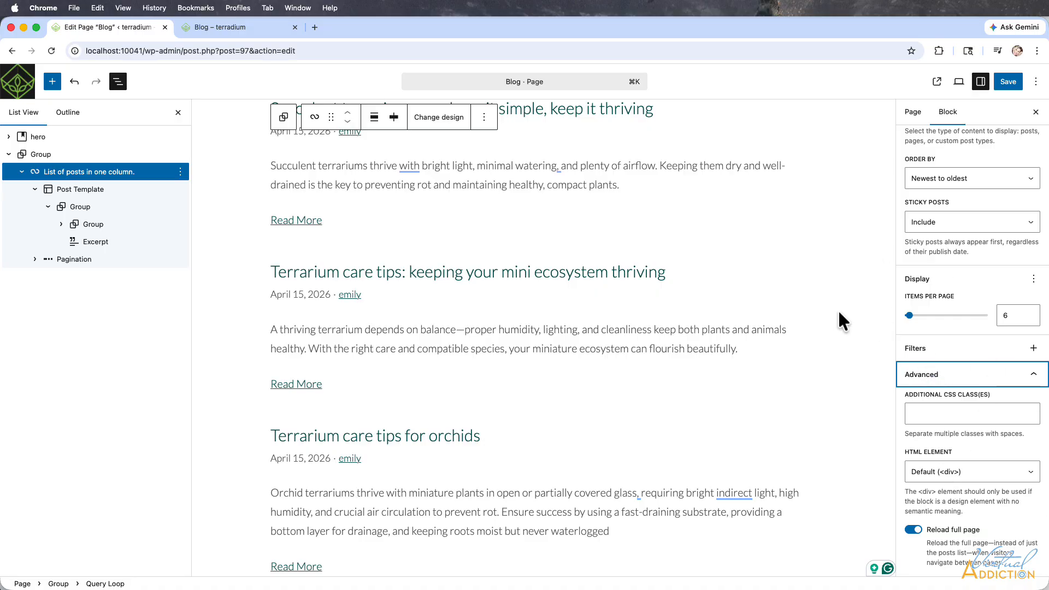
{"action": "left_click", "coordinate": [1011, 83]}
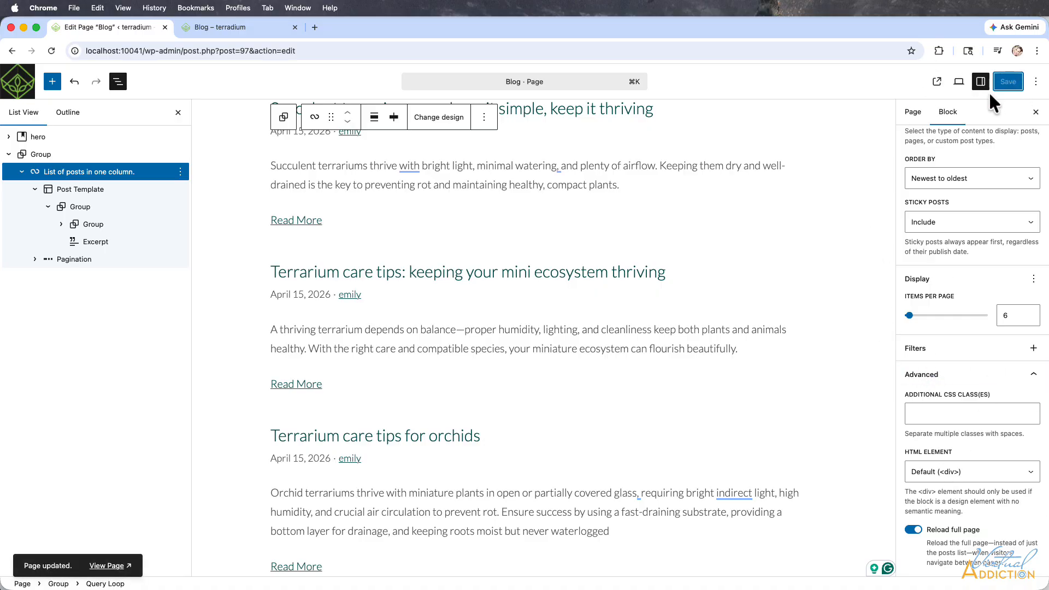
Reload the live Blog page and review its list of posts down to the pagination link.
{"action": "left_click", "coordinate": [228, 26]}
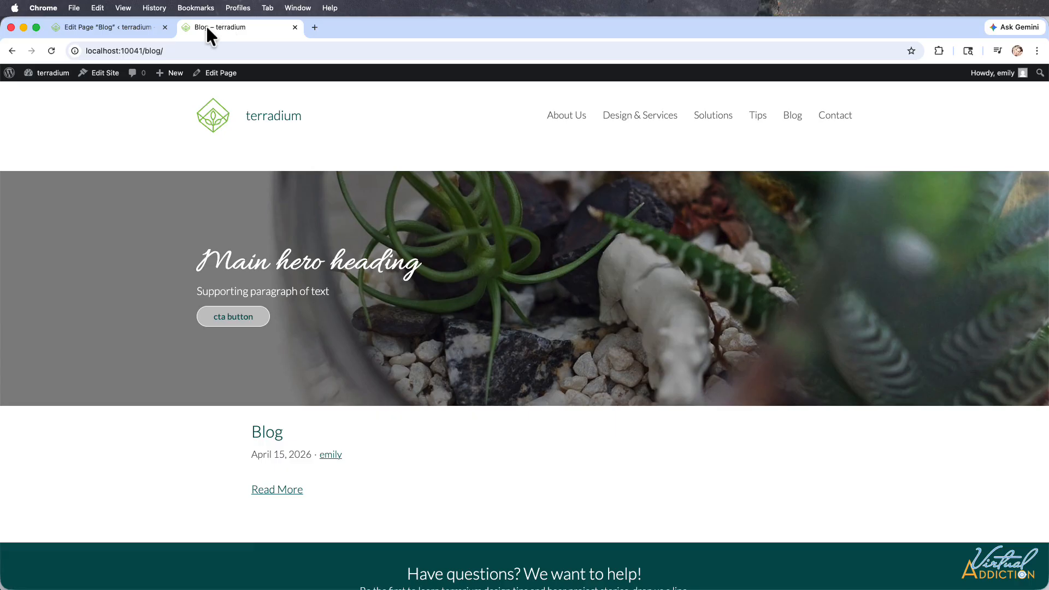
{"action": "left_click", "coordinate": [48, 50]}
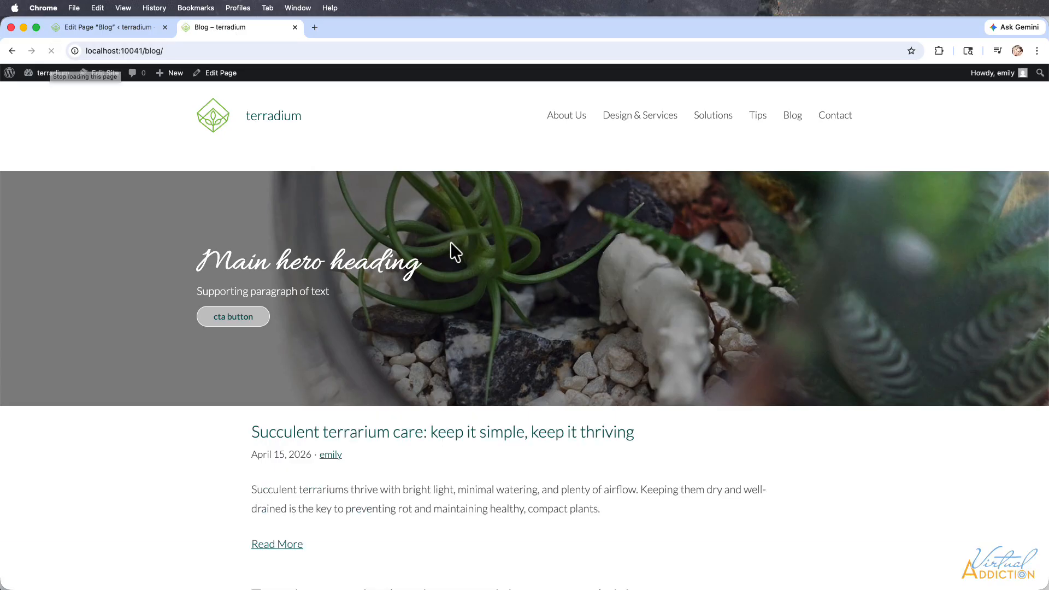
{"action": "scroll", "coordinate": [452, 244], "scroll_direction": "down", "scroll_amount": 2}
{"action": "scroll", "coordinate": [452, 243], "scroll_direction": "up", "scroll_amount": 2}
{"action": "scroll", "coordinate": [452, 243], "scroll_direction": "down", "scroll_amount": 5}
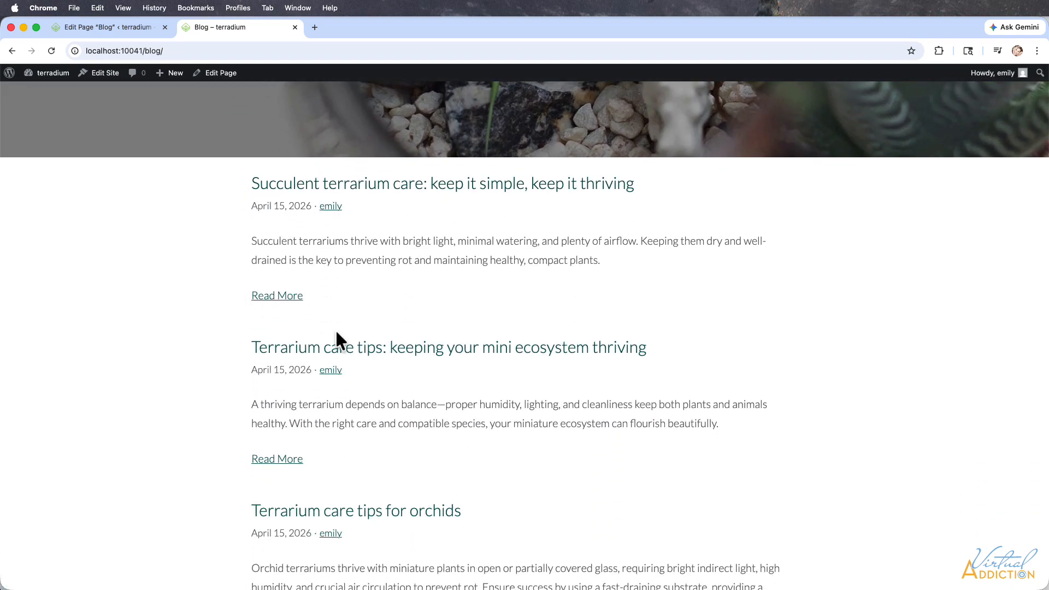
{"action": "scroll", "coordinate": [337, 333], "scroll_direction": "down", "scroll_amount": 12}
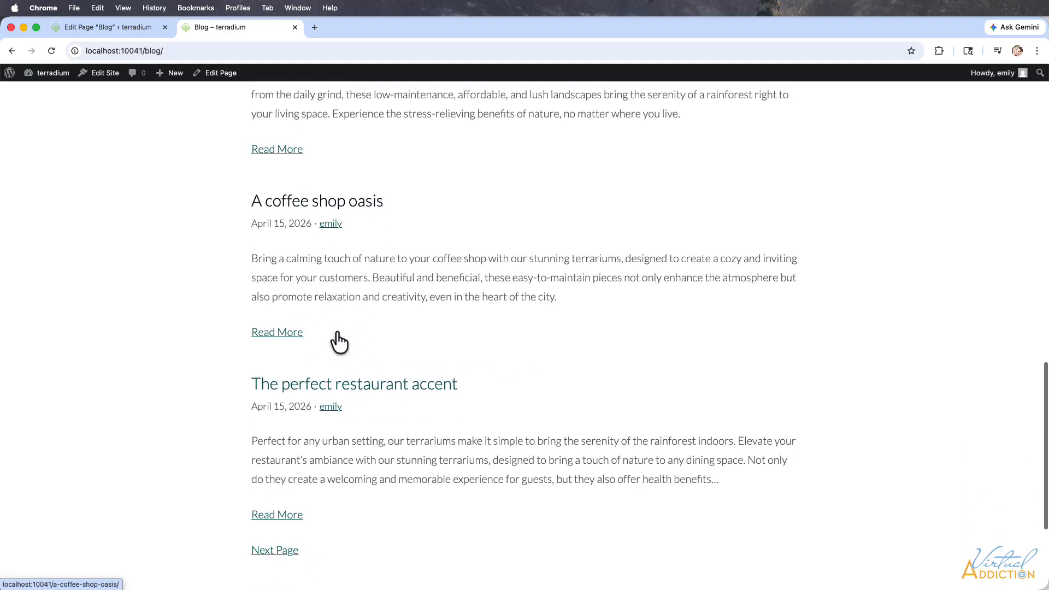
{"action": "scroll", "coordinate": [336, 336], "scroll_direction": "down", "scroll_amount": 2}
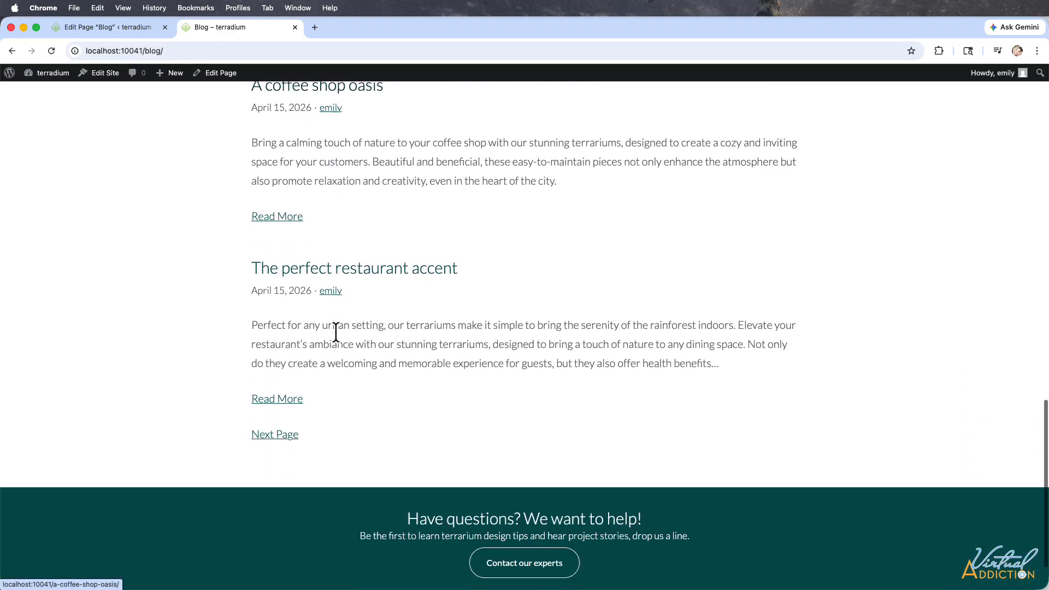
Test the post list's pagination by going to the second page of posts and back to the first.
{"action": "left_click", "coordinate": [276, 432]}
{"action": "scroll", "coordinate": [363, 403], "scroll_direction": "down", "scroll_amount": 6}
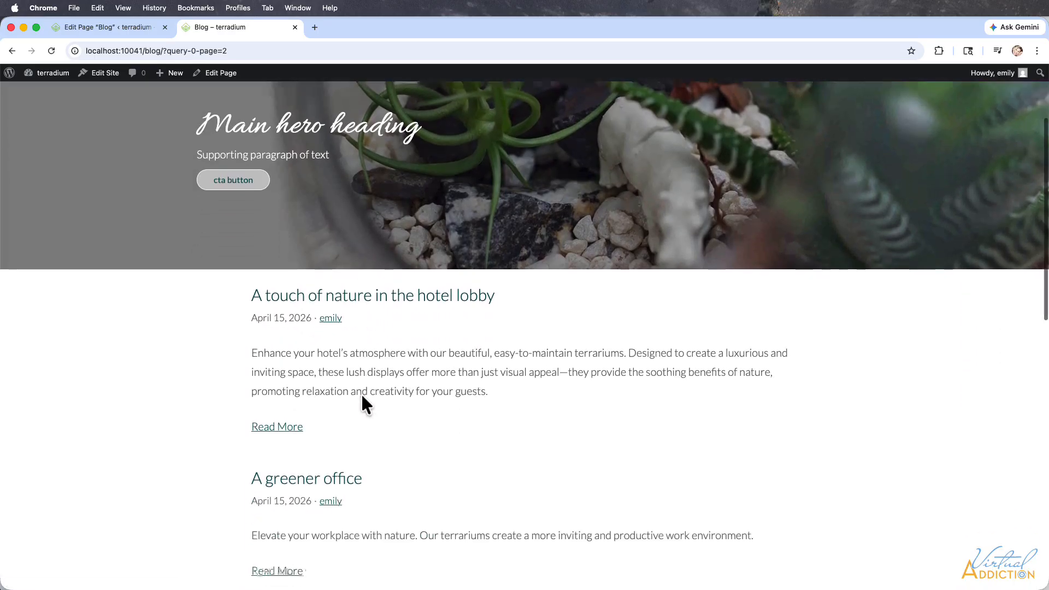
{"action": "scroll", "coordinate": [362, 398], "scroll_direction": "down", "scroll_amount": 6}
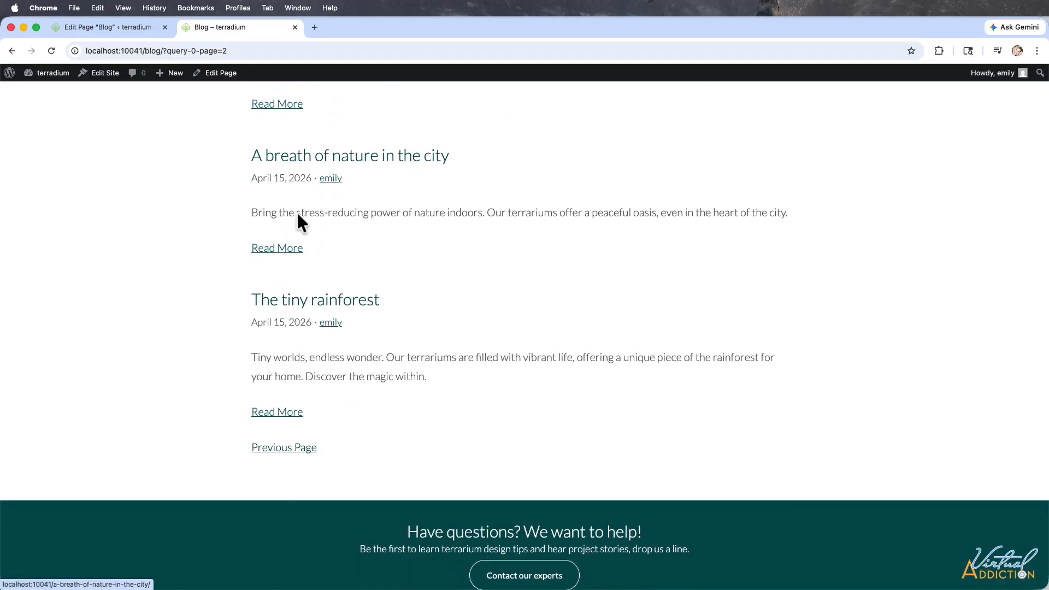
{"action": "left_click", "coordinate": [288, 448]}
{"action": "scroll", "coordinate": [466, 330], "scroll_direction": "down", "scroll_amount": 6}
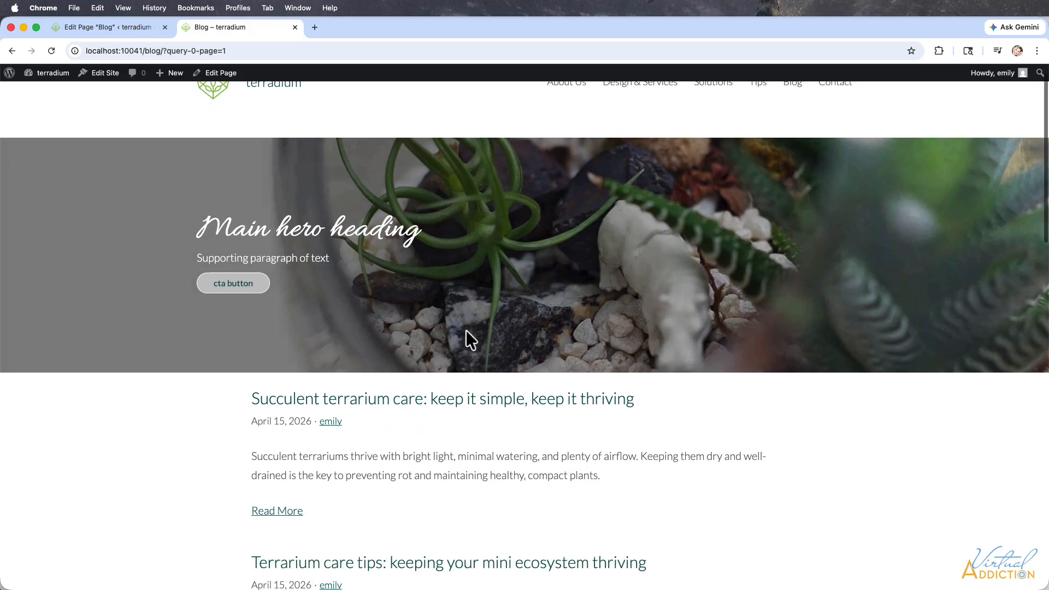
Return to the Blog page editor and move the post template's Excerpt between the Title and the date and author Row.
{"action": "scroll", "coordinate": [468, 339], "scroll_direction": "down", "scroll_amount": 8}
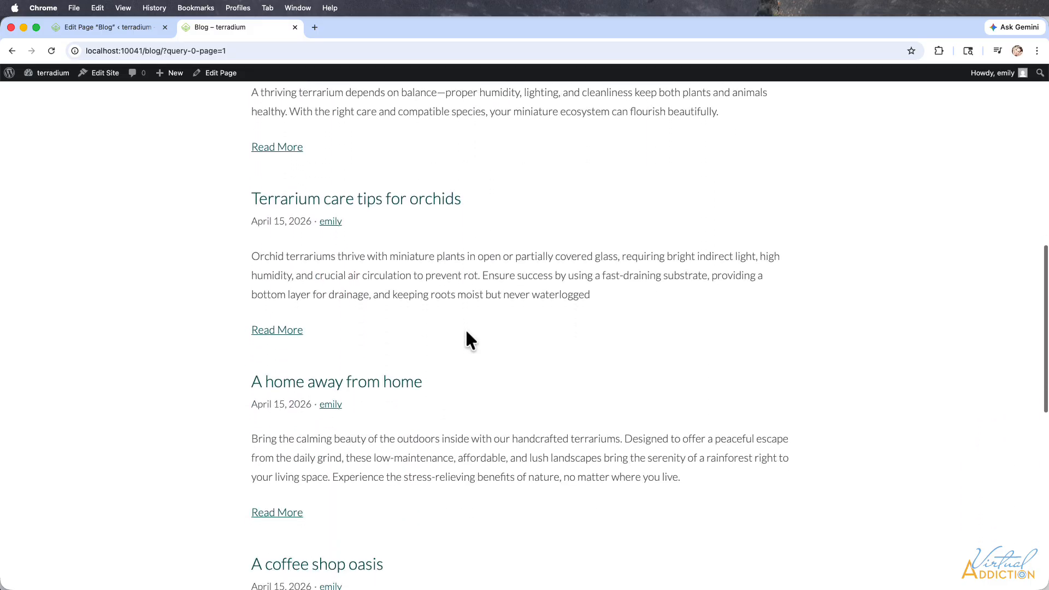
{"action": "scroll", "coordinate": [464, 328], "scroll_direction": "up", "scroll_amount": 10}
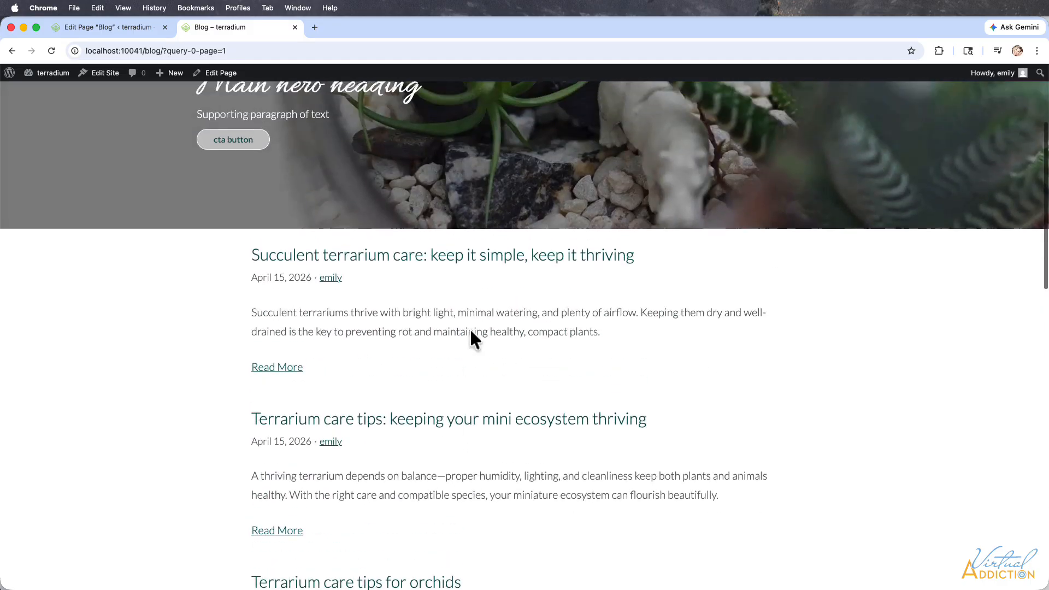
{"action": "left_click", "coordinate": [102, 26]}
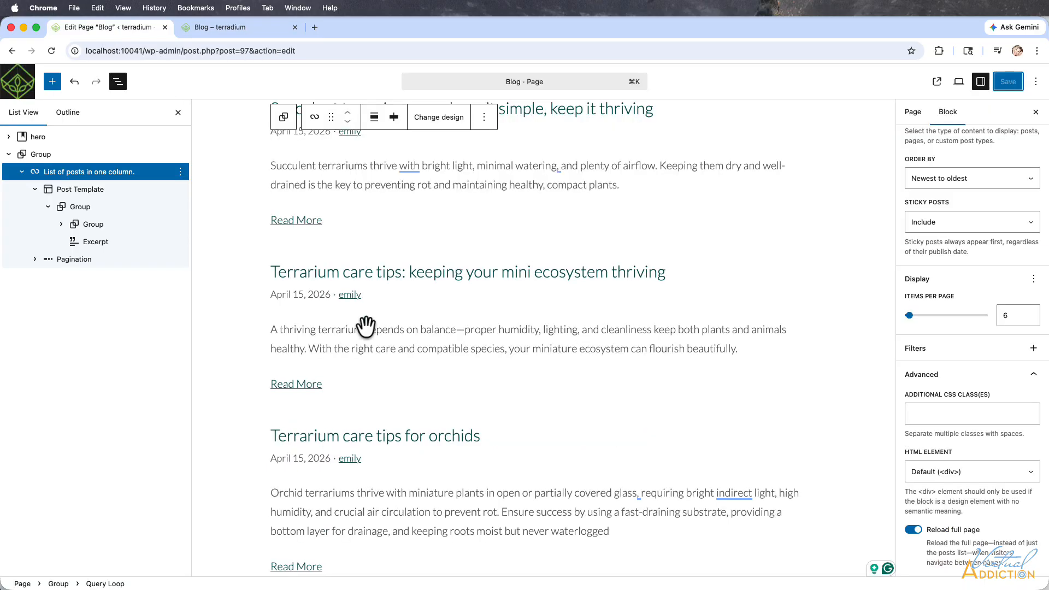
{"action": "scroll", "coordinate": [372, 295], "scroll_direction": "up", "scroll_amount": 3}
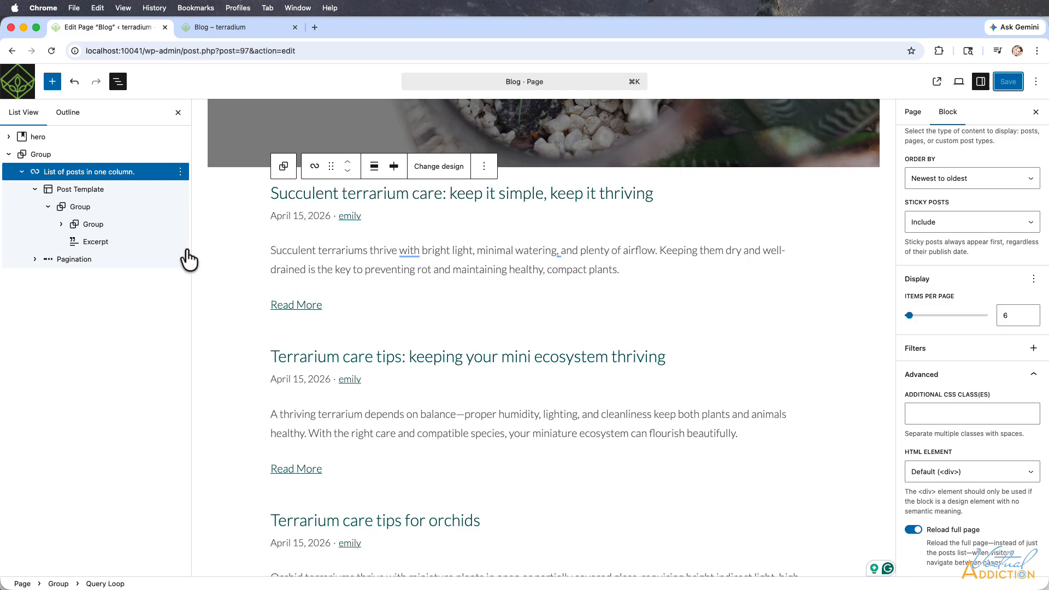
{"action": "left_click", "coordinate": [296, 215]}
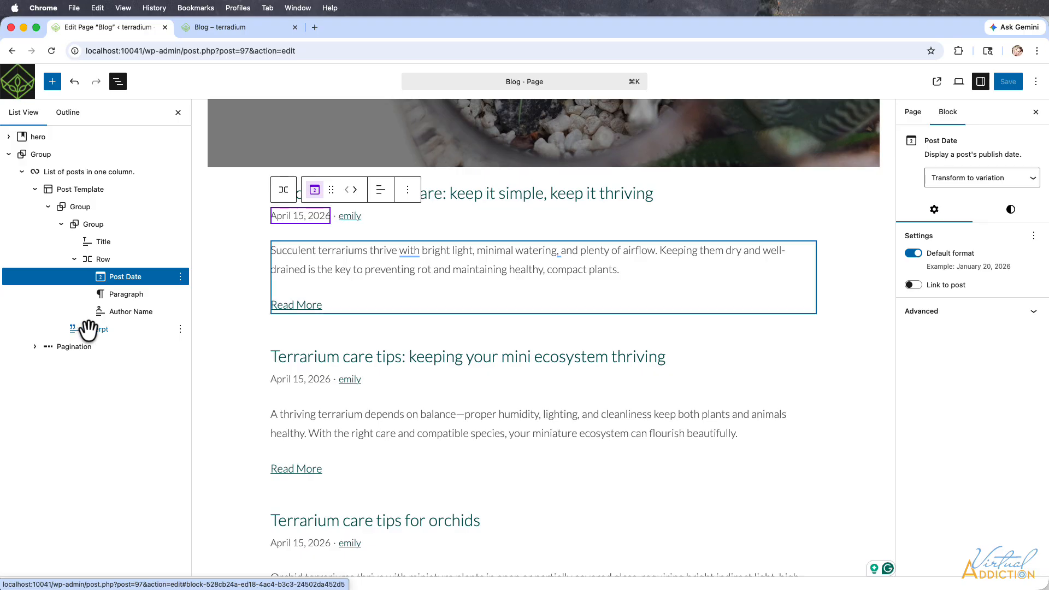
{"action": "left_click_drag", "start_coordinate": [87, 329], "coordinate": [104, 267]}
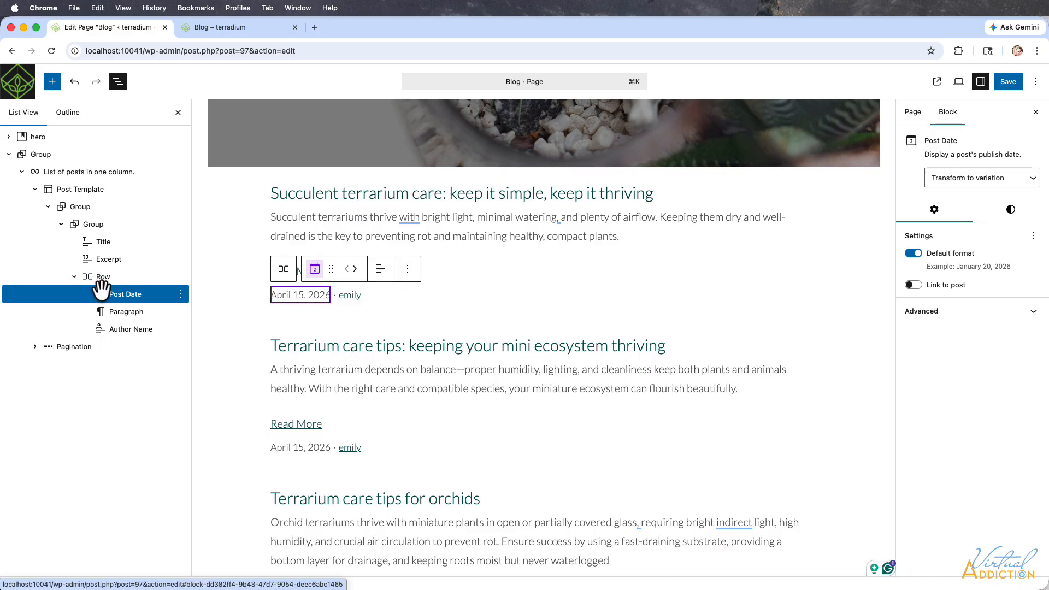
Set the Post Date block's font size to a custom 14 px.
{"action": "left_click", "coordinate": [106, 291]}
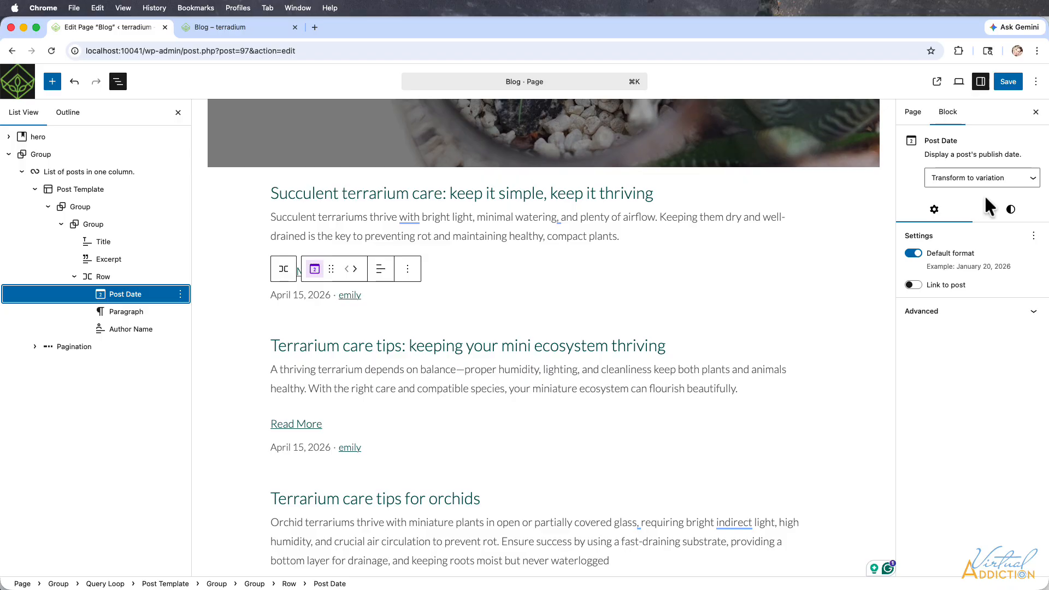
{"action": "left_click", "coordinate": [1011, 212]}
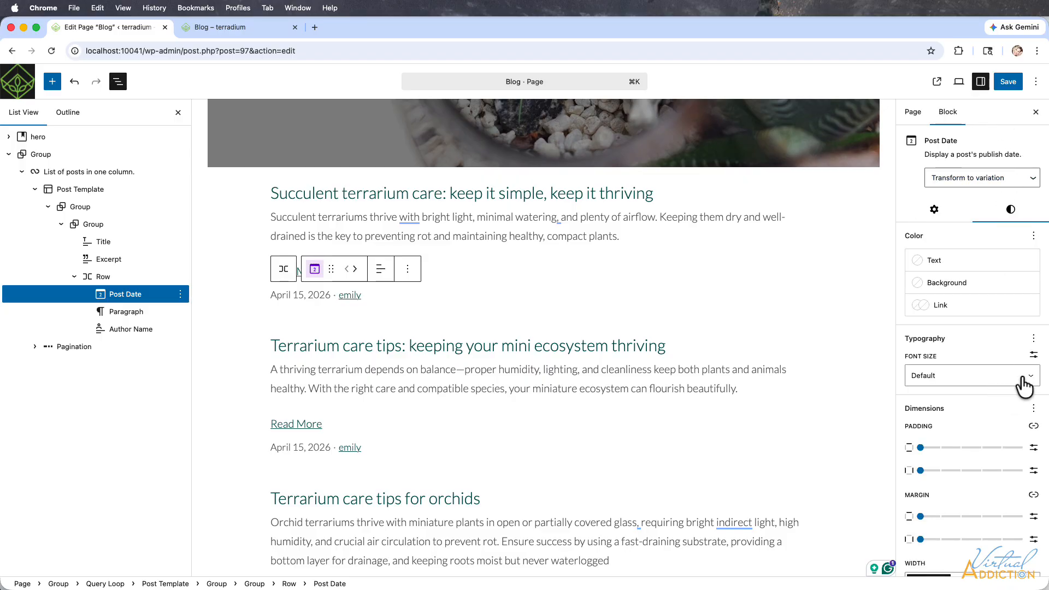
{"action": "left_click", "coordinate": [1026, 384]}
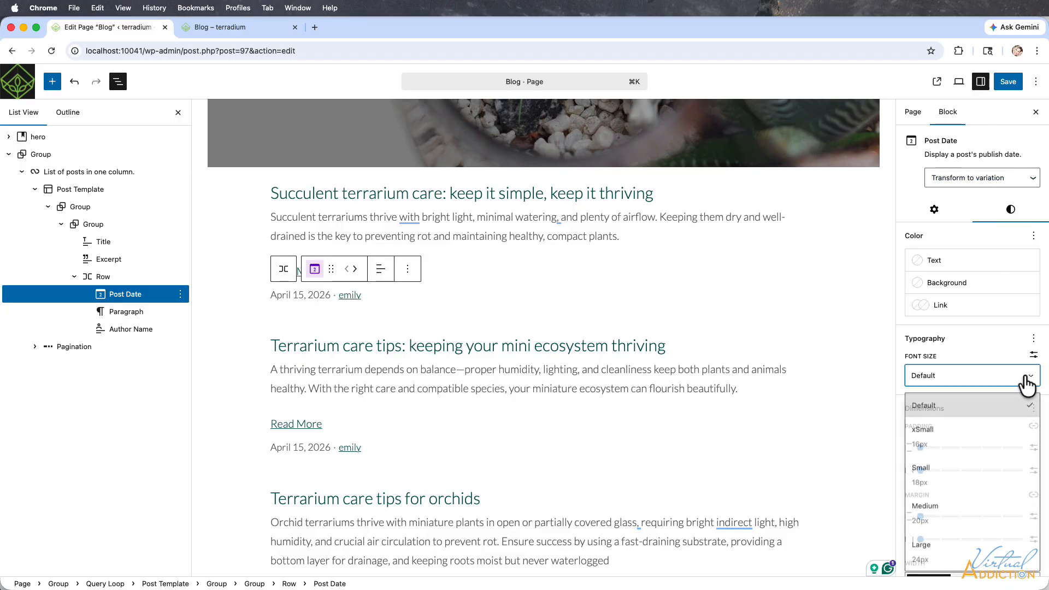
{"action": "left_click", "coordinate": [924, 437]}
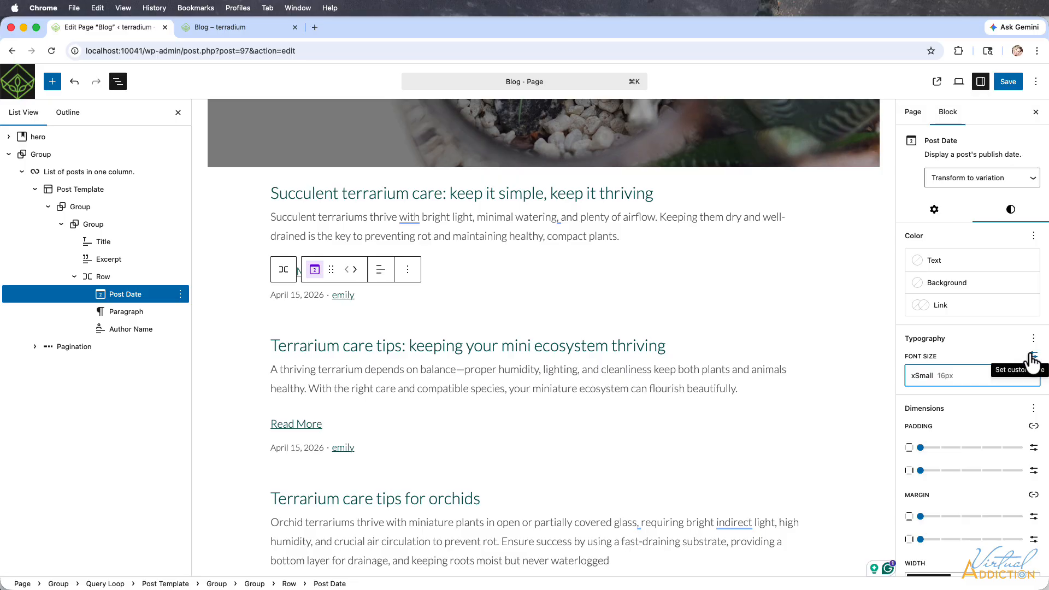
{"action": "left_click", "coordinate": [1034, 356]}
{"action": "double_click", "coordinate": [918, 376]}
{"action": "type", "text": "14"}
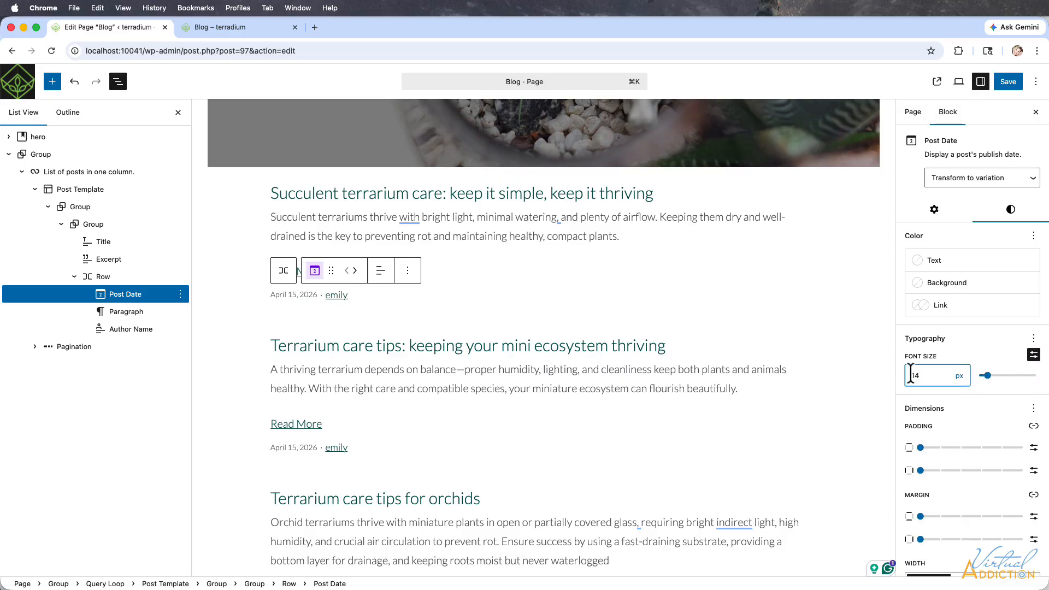
Set the Author Name block's font size to a custom 14 px and save the Blog page.
{"action": "left_click", "coordinate": [158, 329]}
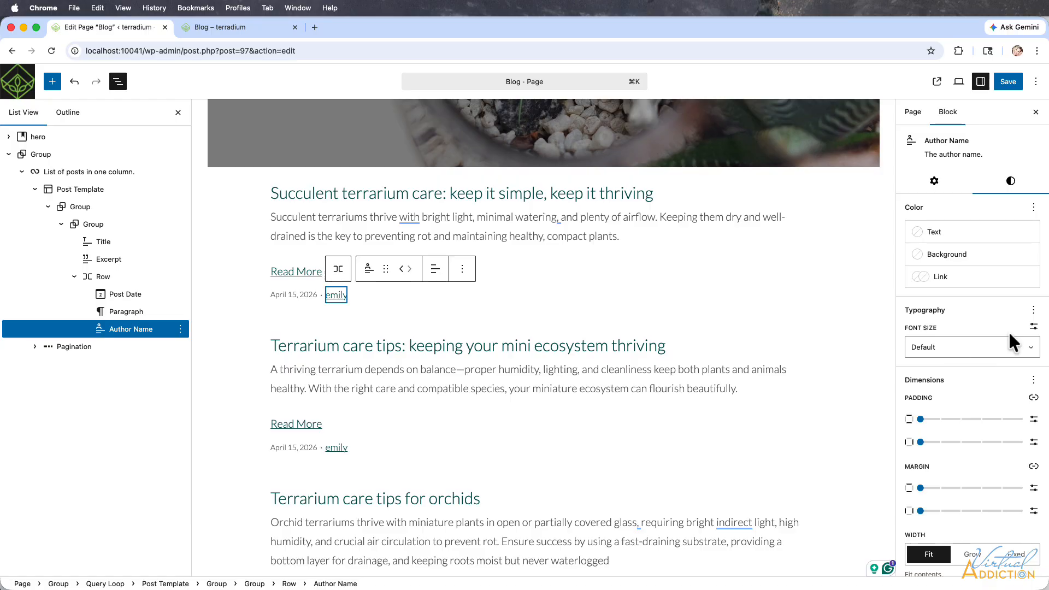
{"action": "left_click", "coordinate": [1034, 327]}
{"action": "left_click", "coordinate": [936, 346]}
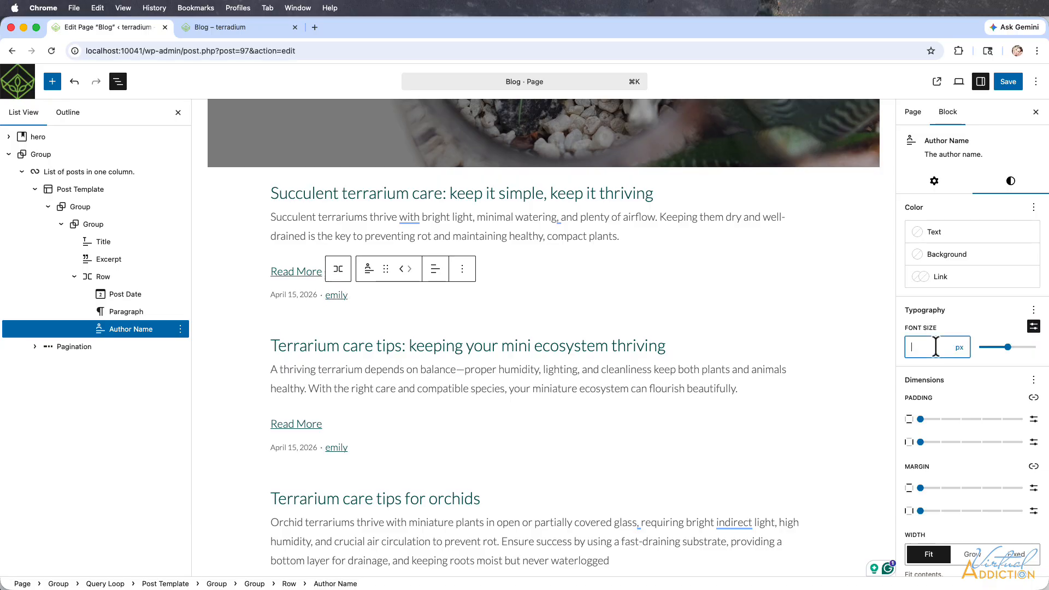
{"action": "type", "text": "14"}
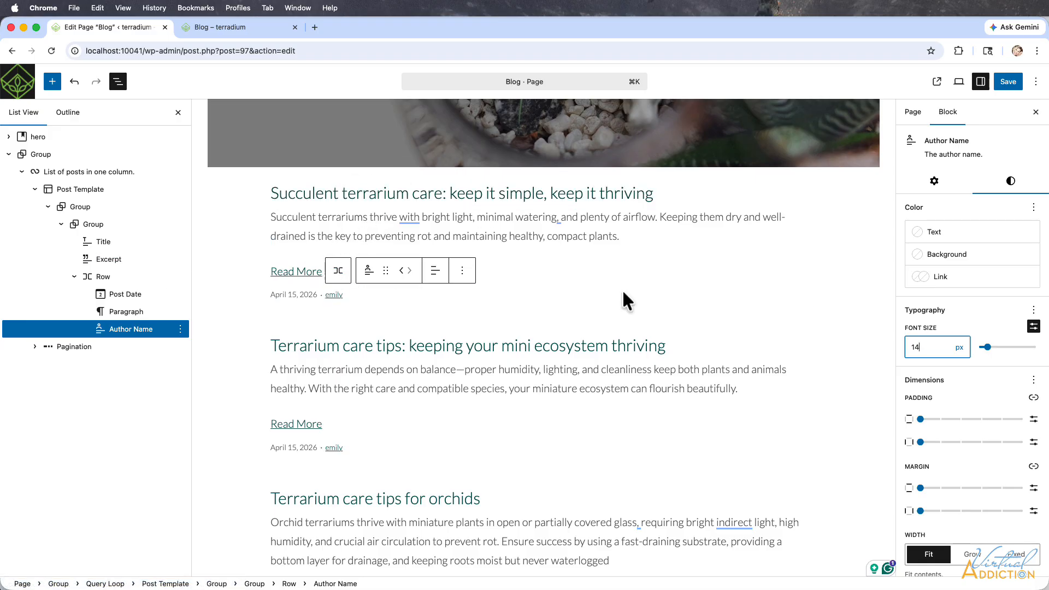
{"action": "scroll", "coordinate": [624, 299], "scroll_direction": "up", "scroll_amount": 5}
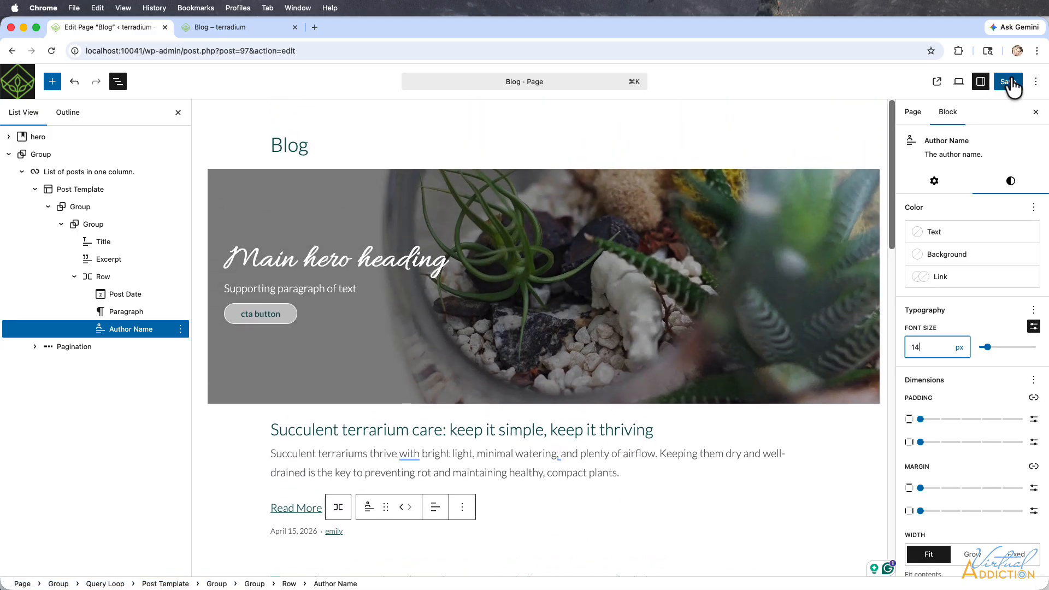
{"action": "left_click", "coordinate": [1011, 83]}
Switch to the live Blog page and go from its header to the site's homepage.
{"action": "left_click", "coordinate": [216, 28]}
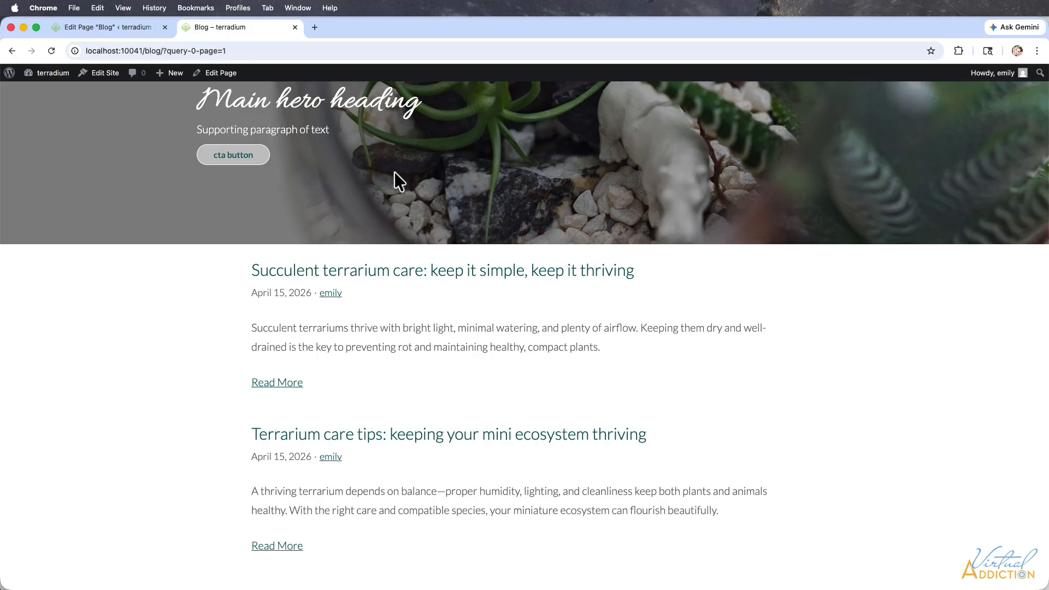
{"action": "scroll", "coordinate": [572, 241], "scroll_direction": "up", "scroll_amount": 3}
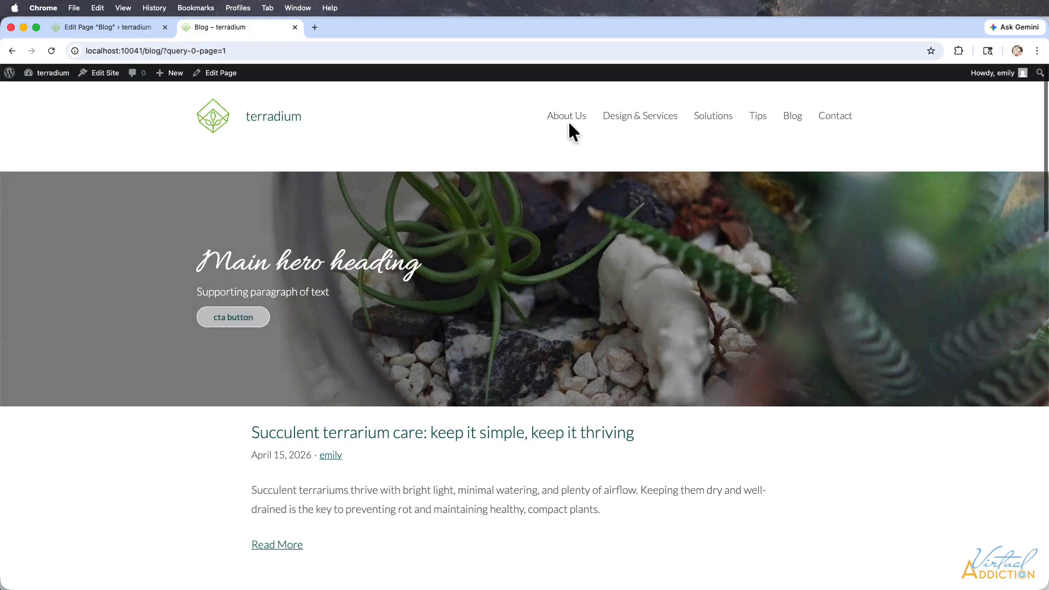
{"action": "left_click", "coordinate": [249, 118]}
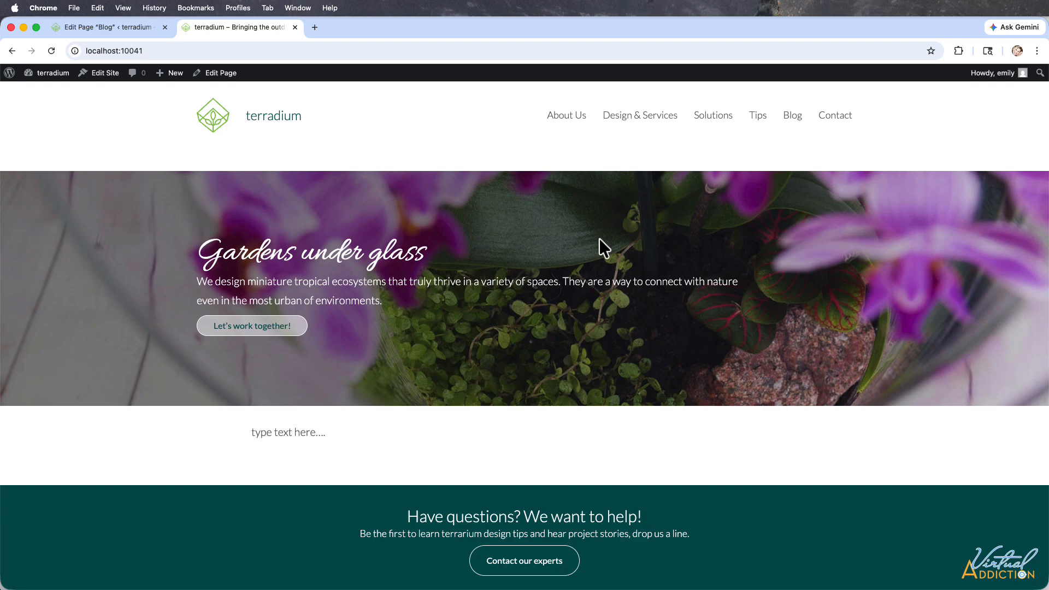
Leave the Blog page editor and open the Reading settings to review the homepage display options.
{"action": "left_click", "coordinate": [108, 30]}
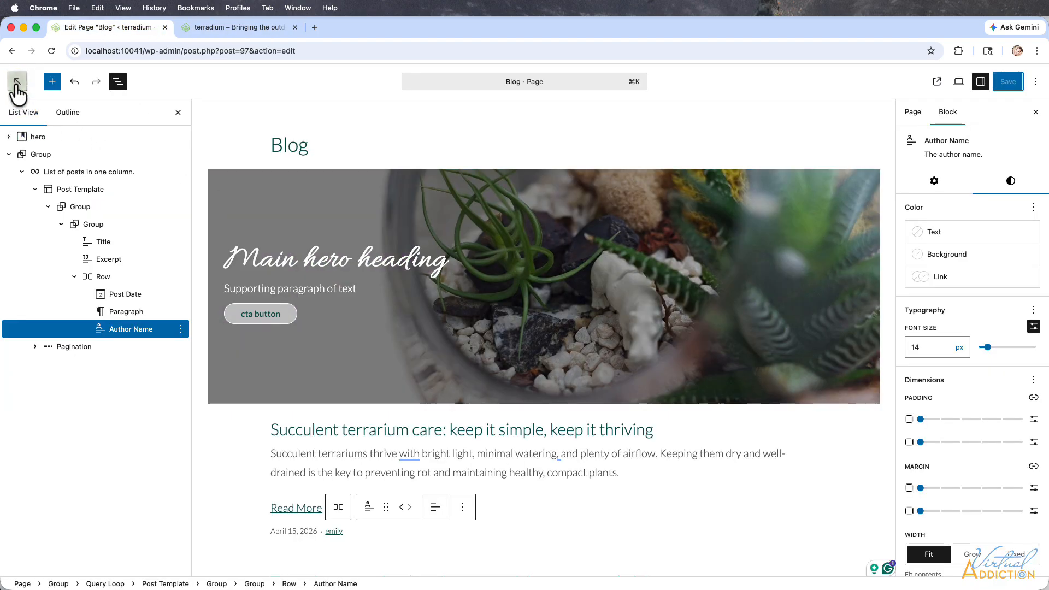
{"action": "left_click", "coordinate": [14, 83]}
{"action": "mouse_move", "coordinate": [30, 317]}
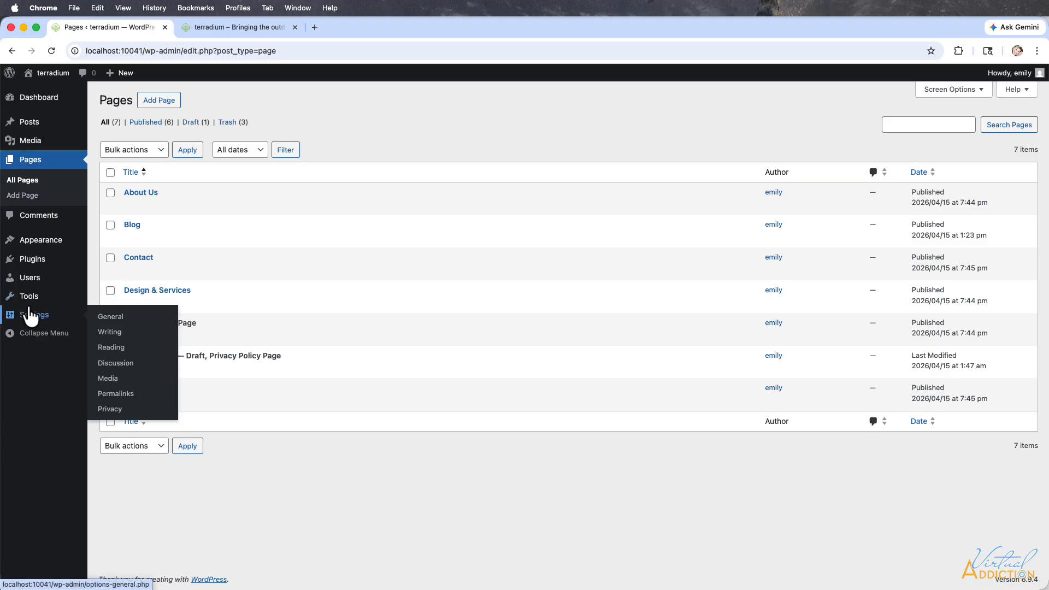
{"action": "left_click", "coordinate": [111, 348]}
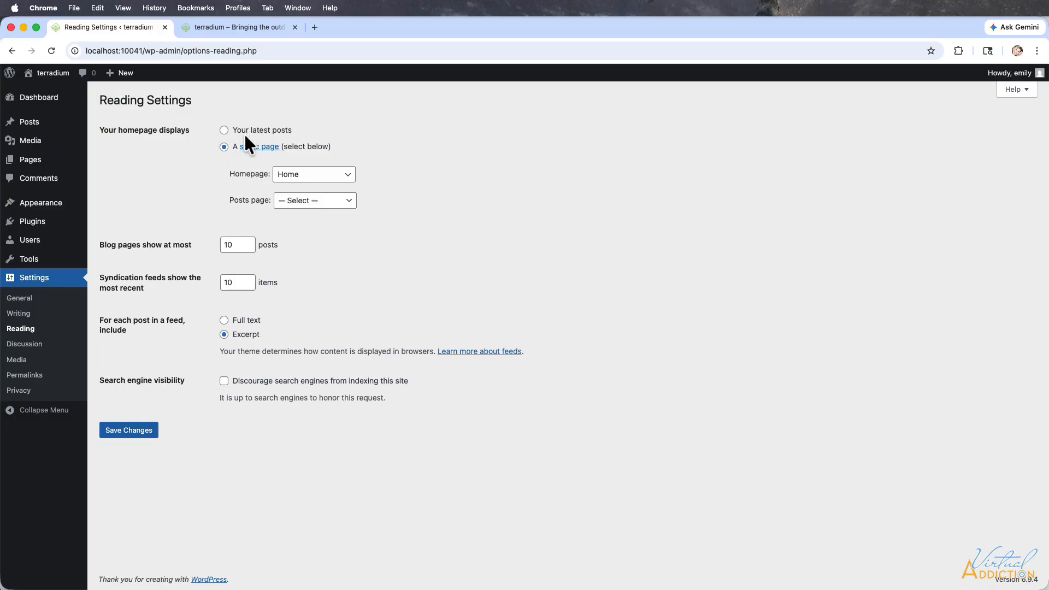
Open the site editor's list of all templates to review it, and return to the WordPress dashboard.
{"action": "mouse_move", "coordinate": [41, 202]}
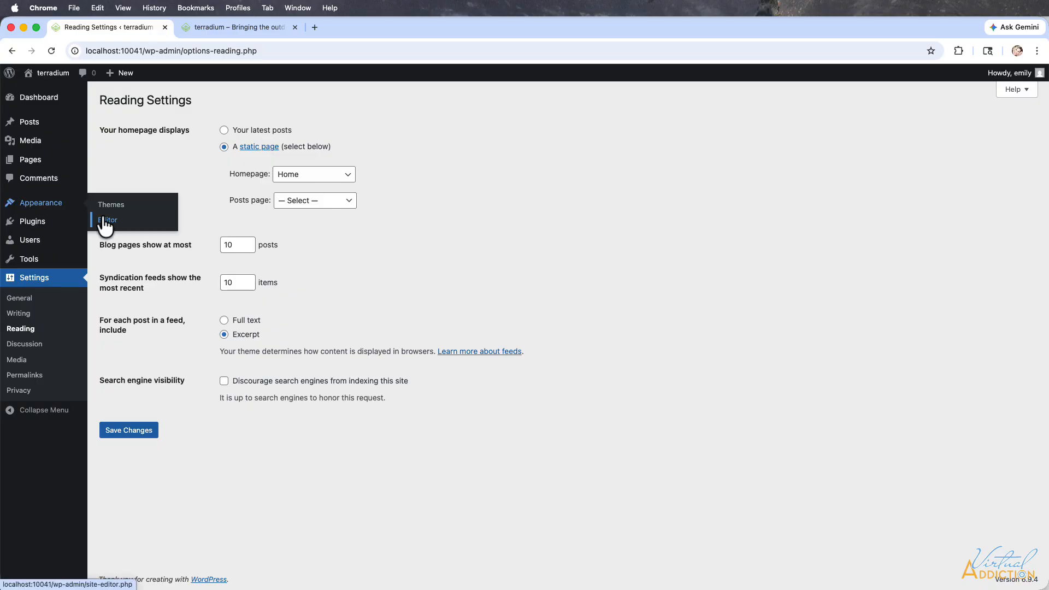
{"action": "left_click", "coordinate": [106, 222]}
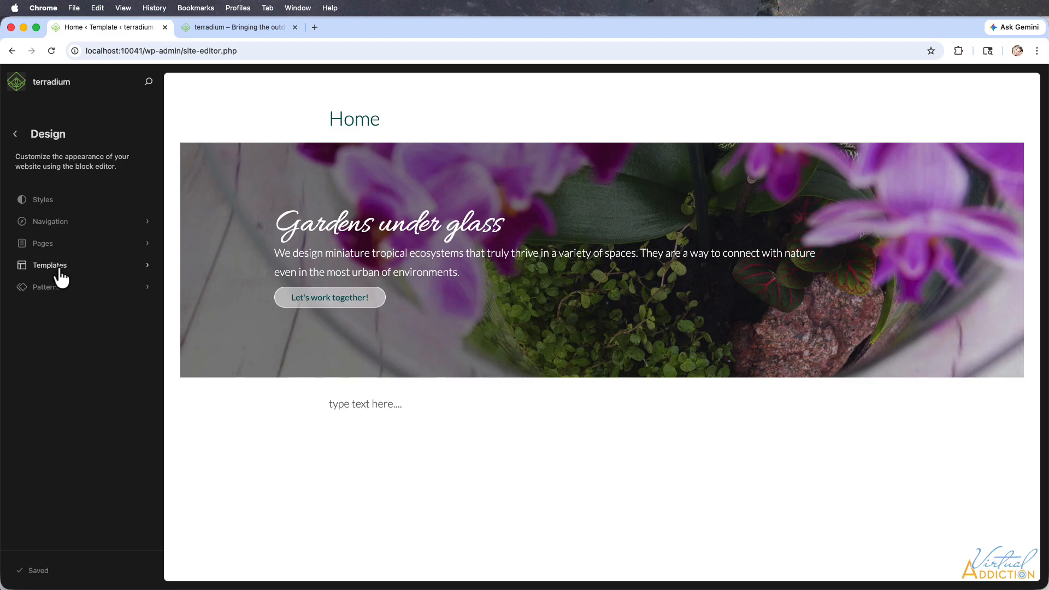
{"action": "left_click", "coordinate": [59, 273]}
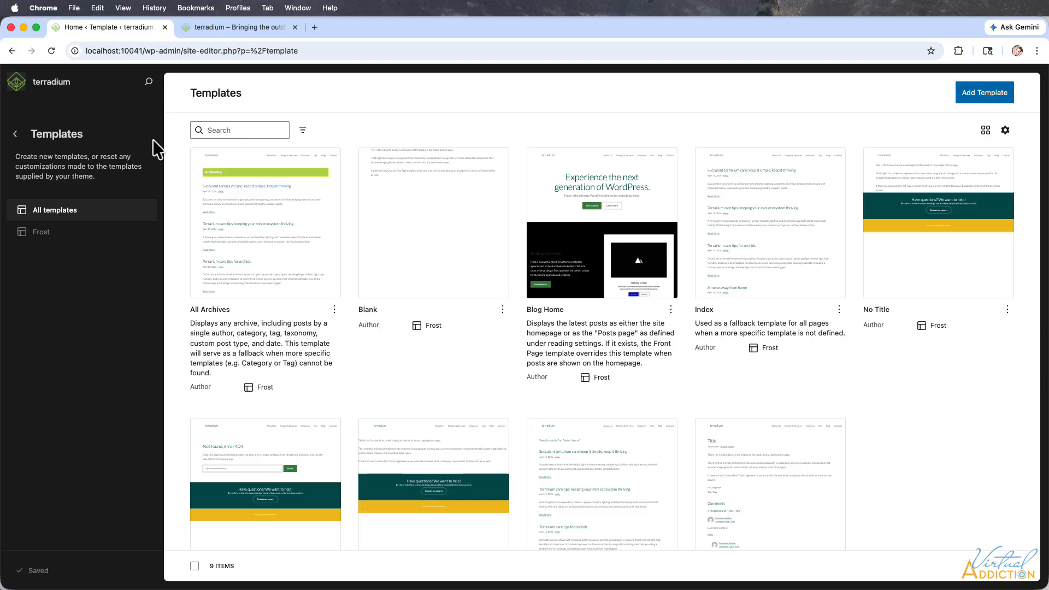
{"action": "left_click", "coordinate": [16, 82]}
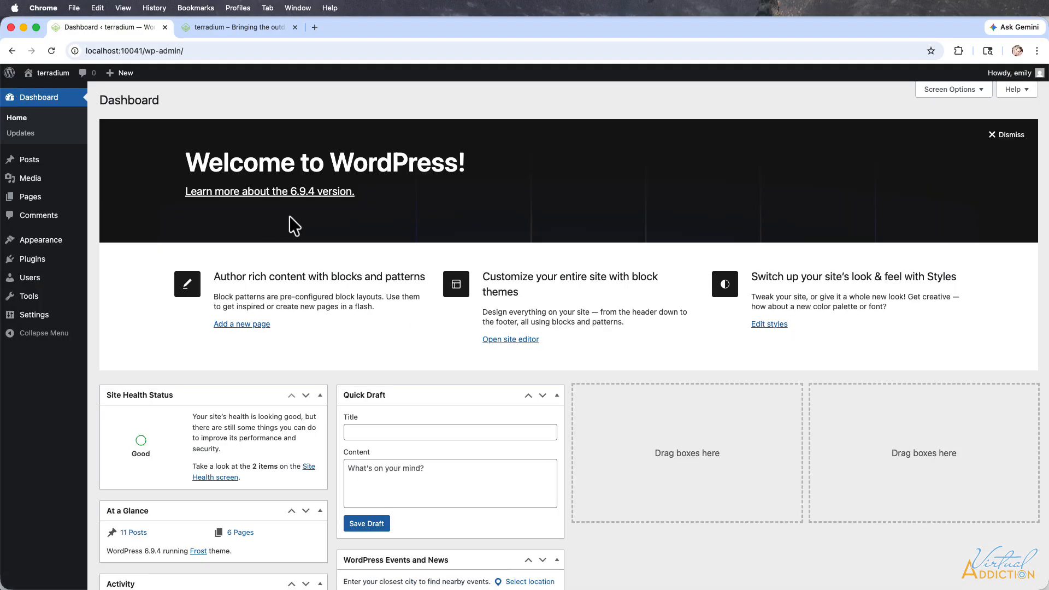